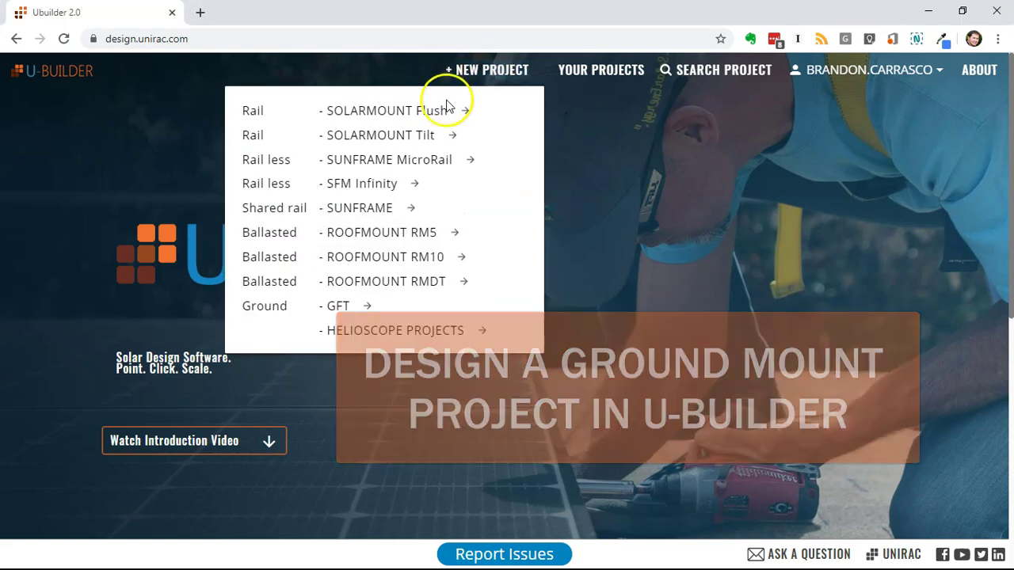
Start a new Ground - GFT project on the satellite map, keeping the Mission MSE370SQ9S module.
left_click(341, 307)
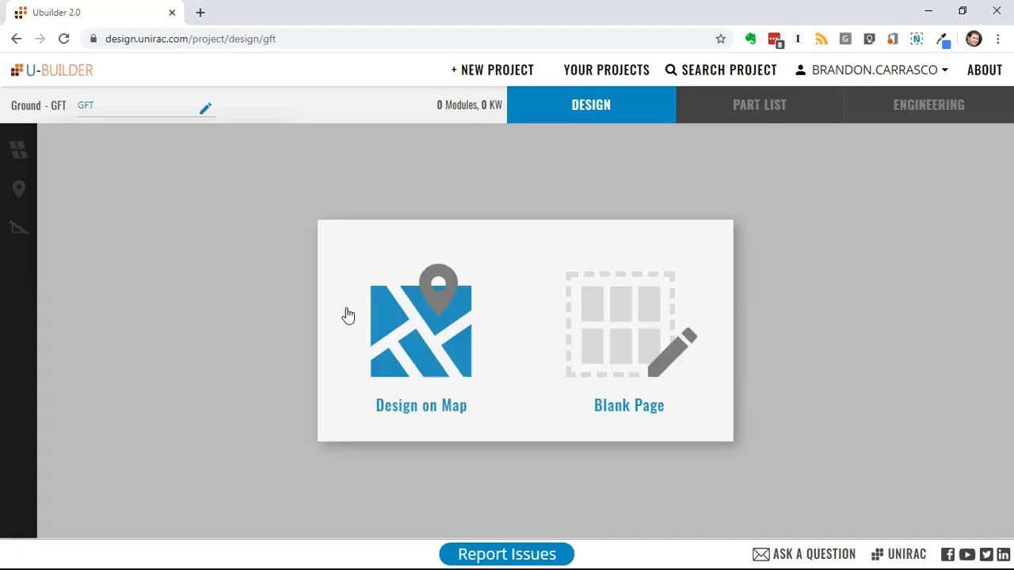
left_click(410, 344)
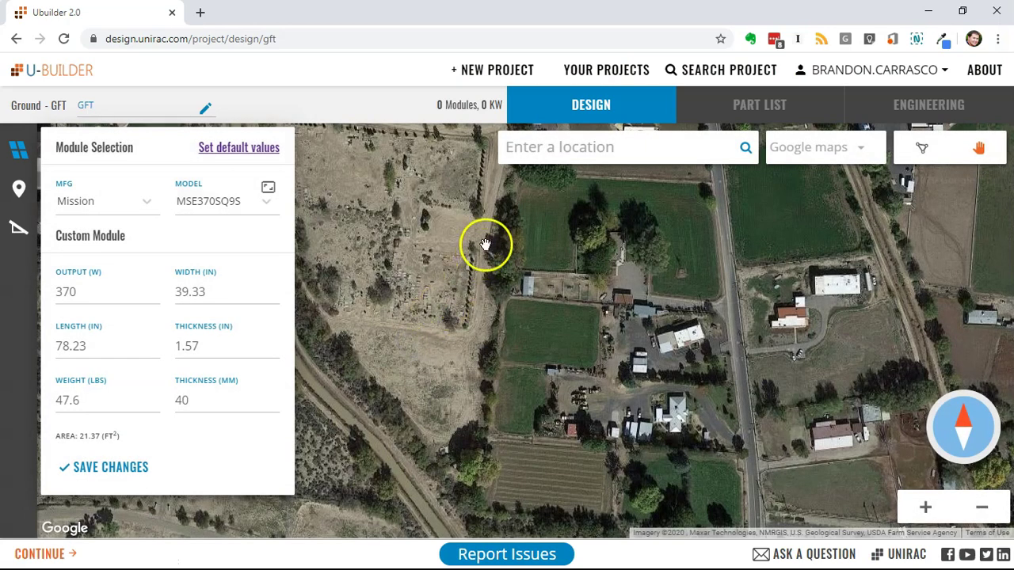
left_click(117, 469)
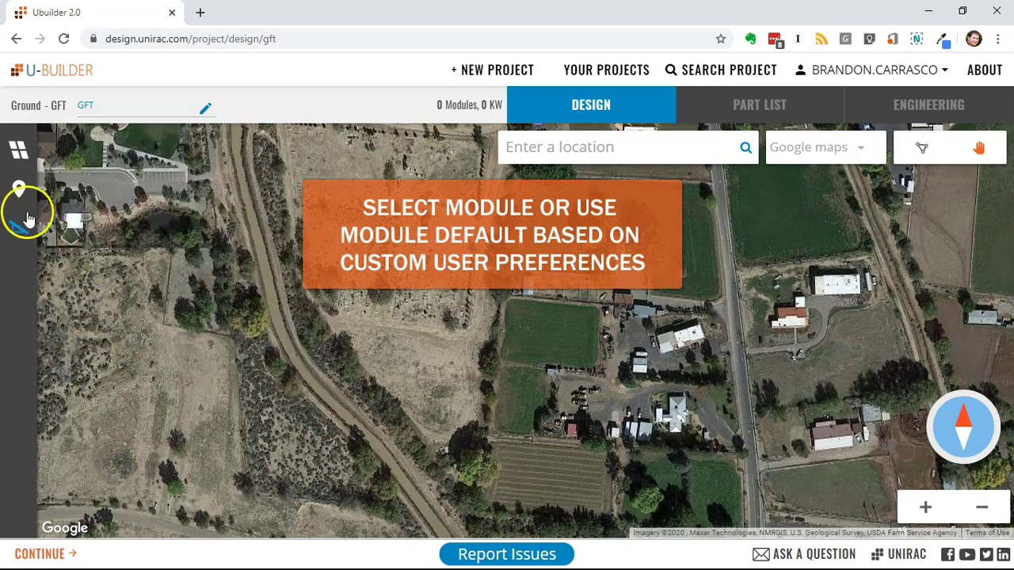
Search the site's street address, pick the first suggestion, and zoom in on the adjacent field.
left_click(583, 160)
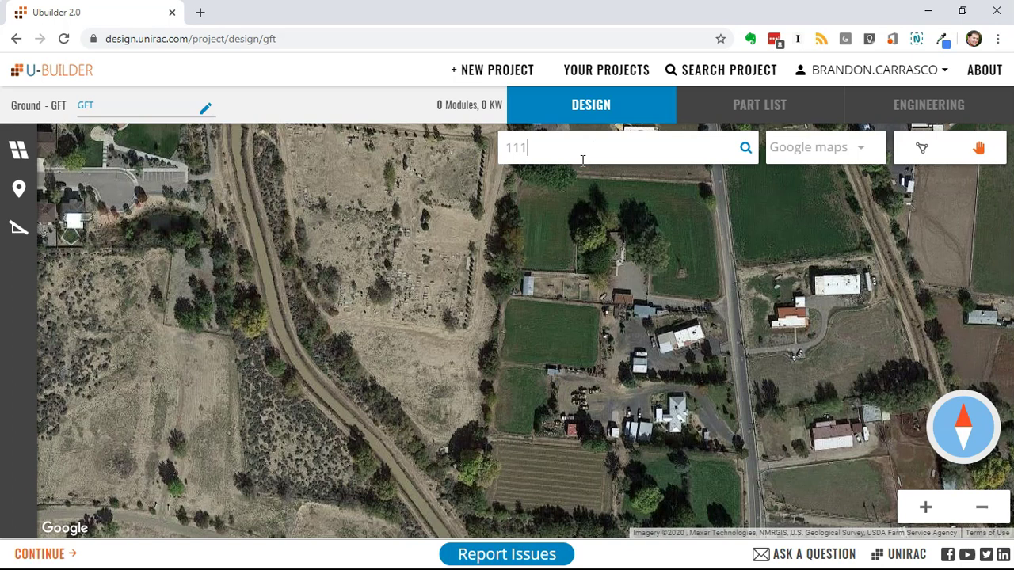
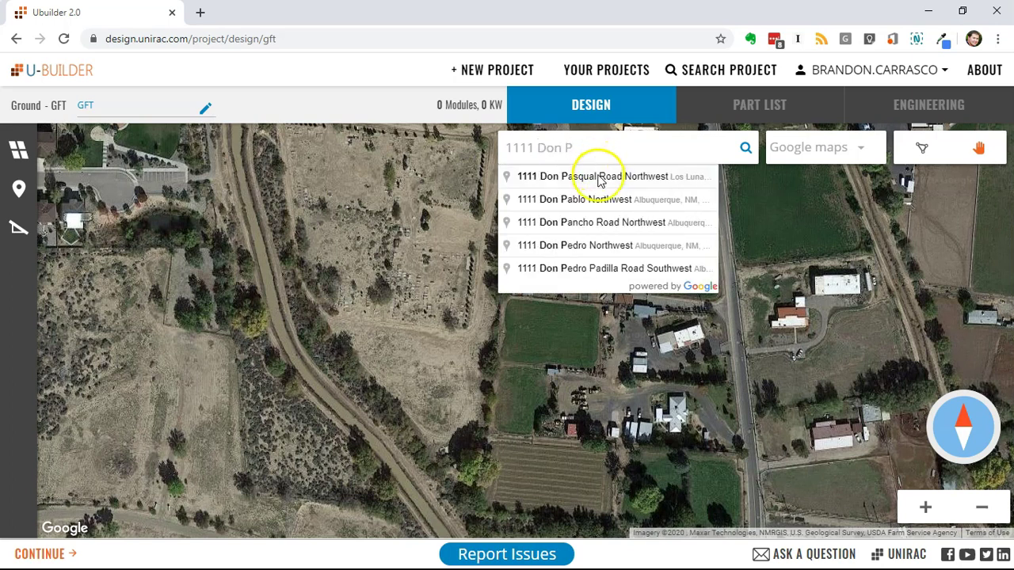
left_click(600, 181)
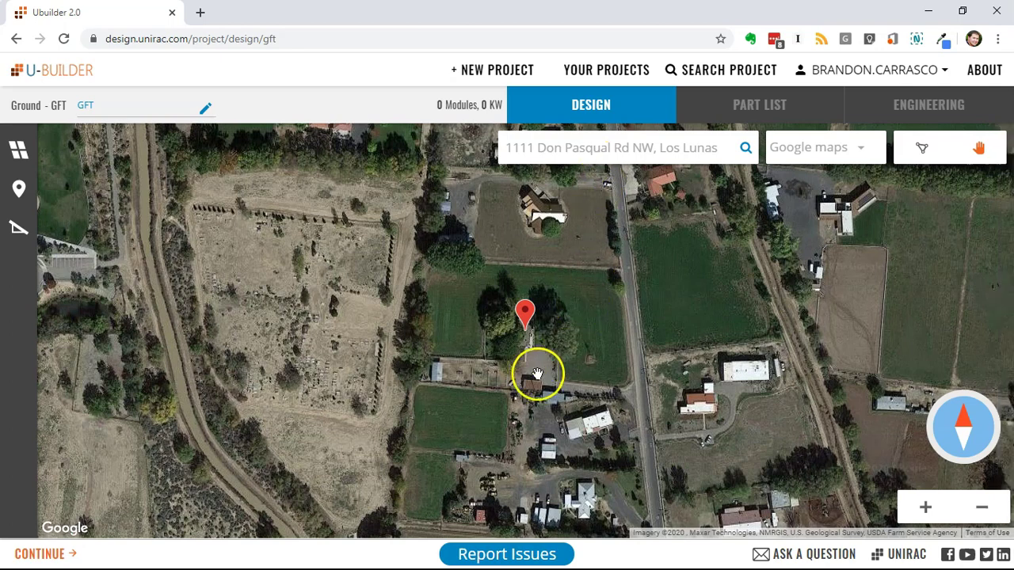
left_click(537, 373)
scroll(489, 386, "up", 2)
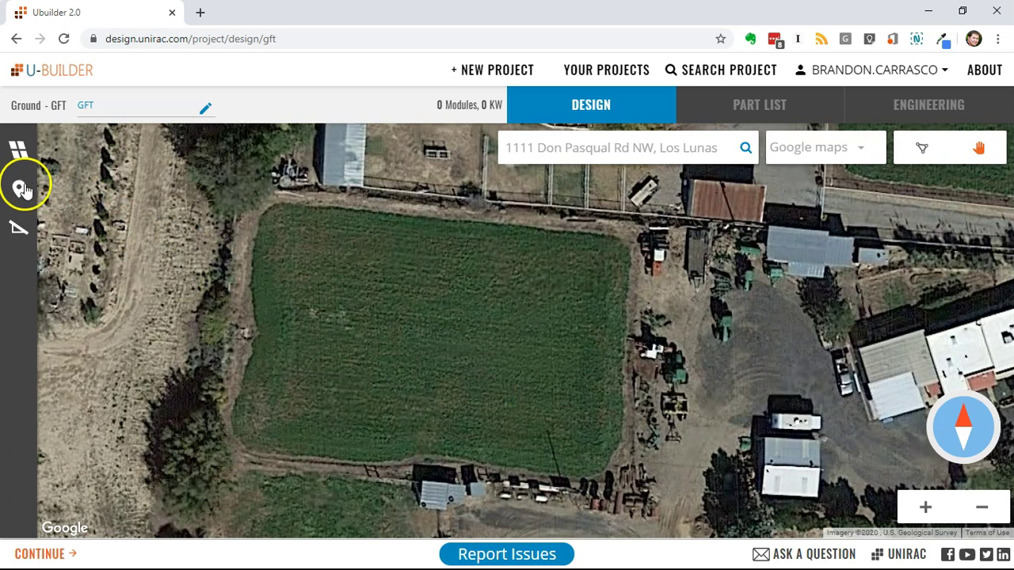
Enter the client name and keep ASCE 7-10 as the building code.
left_click(19, 190)
left_click(123, 203)
type("Demo")
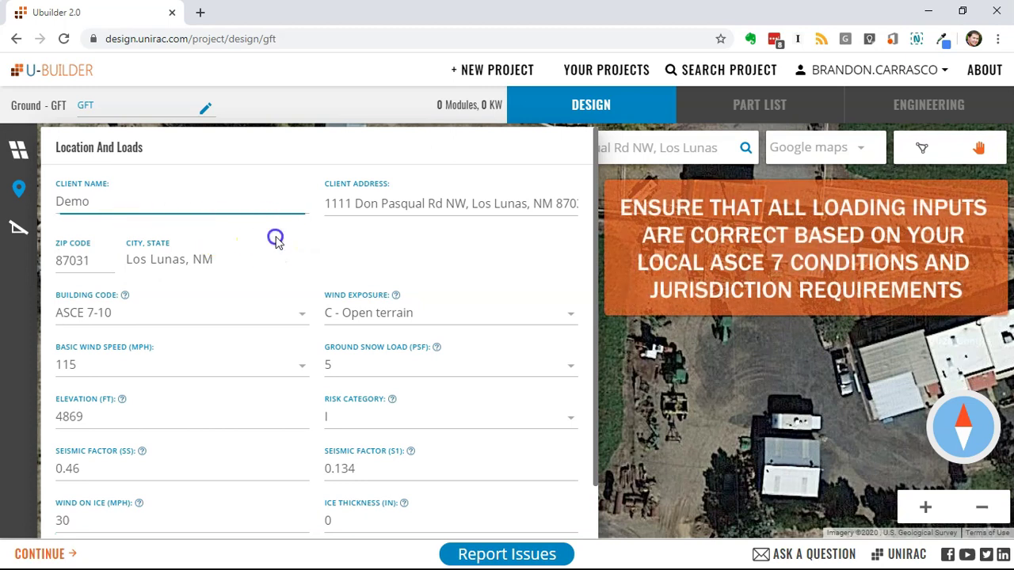
left_click(172, 320)
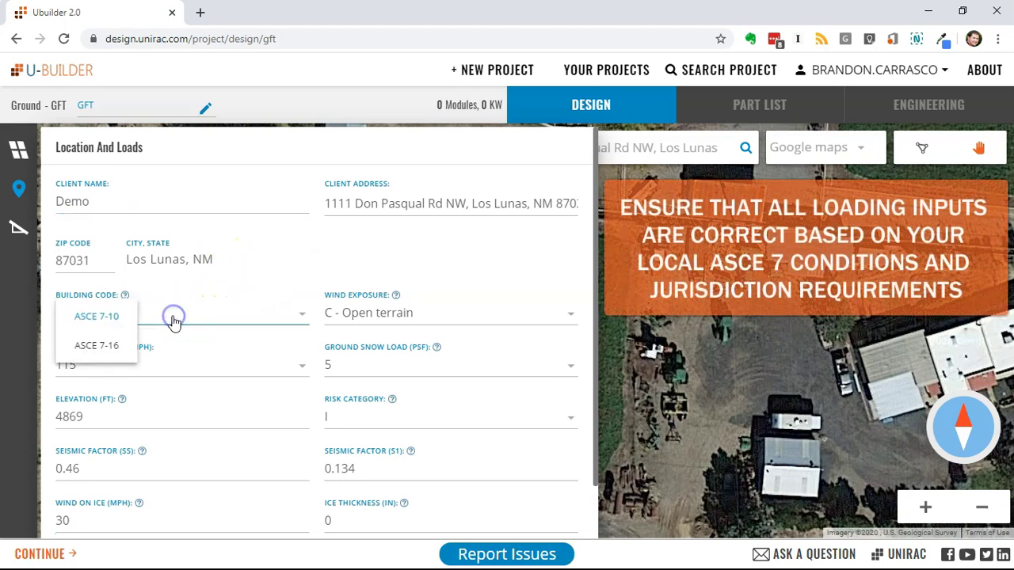
left_click(174, 323)
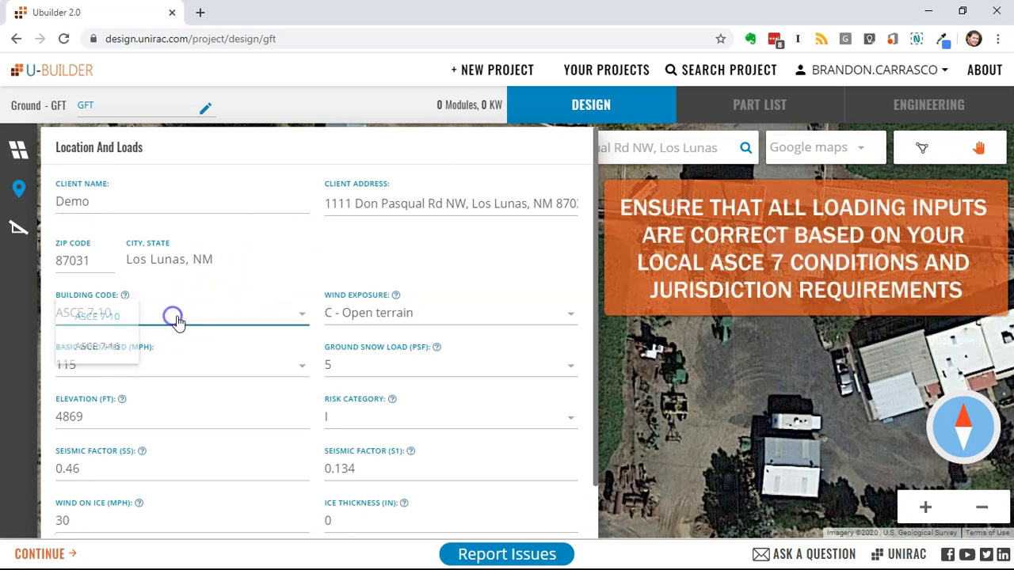
Set 105 mph wind speed, 20 psf ground snow and 0 wind on ice, then save.
left_click(147, 371)
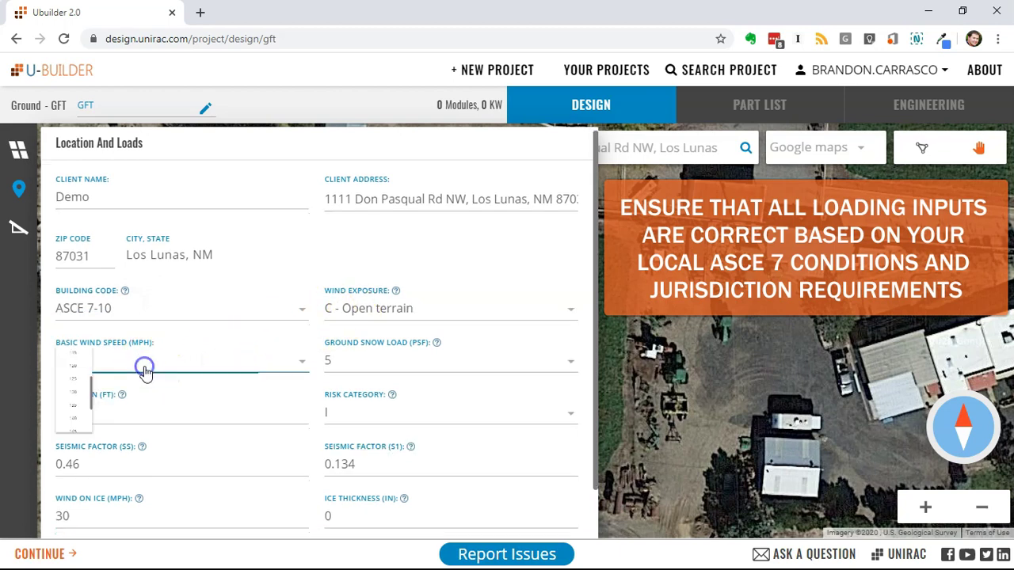
scroll(127, 414, "up", 1)
scroll(126, 413, "up", 1)
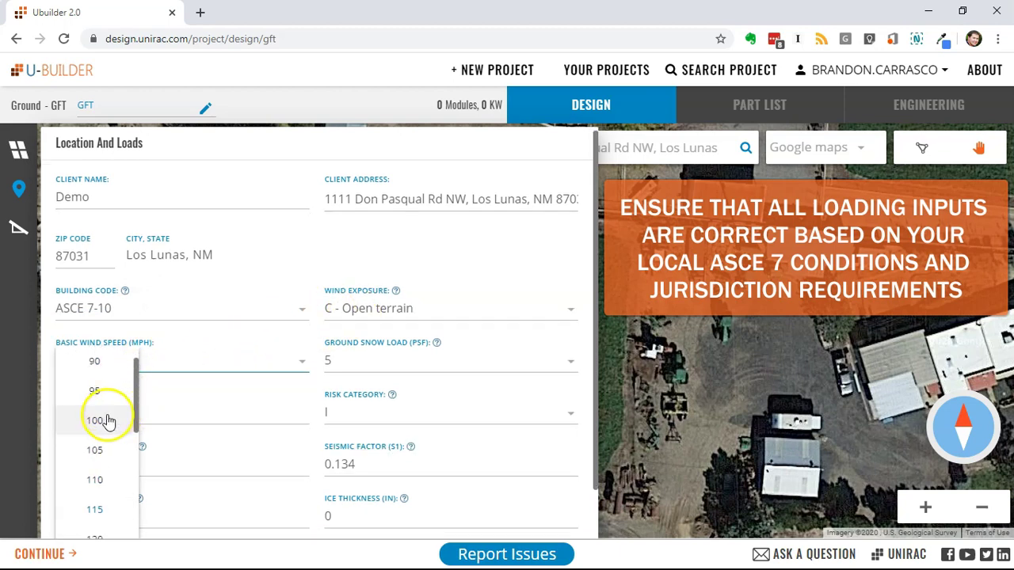
left_click(98, 450)
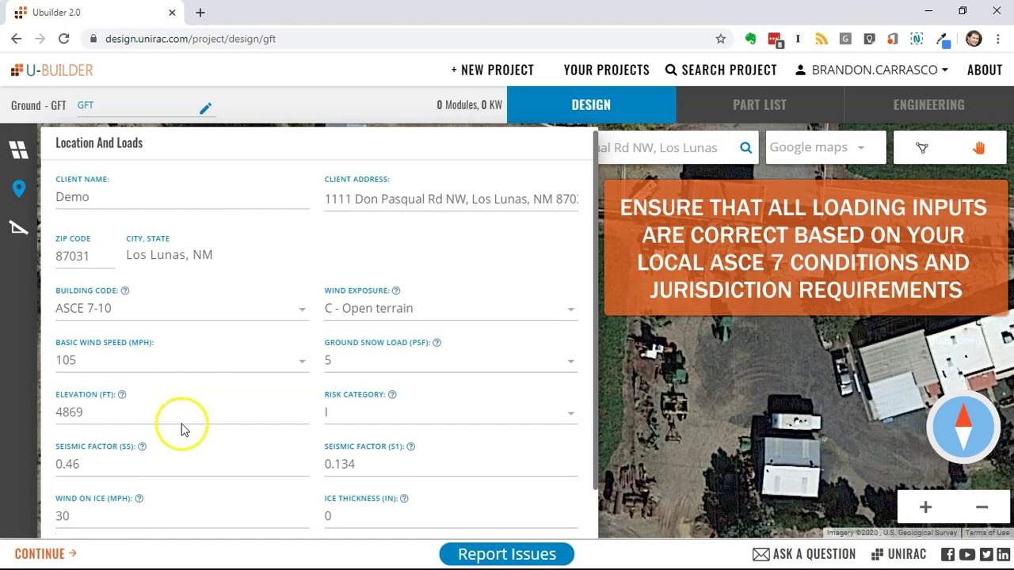
left_click(350, 363)
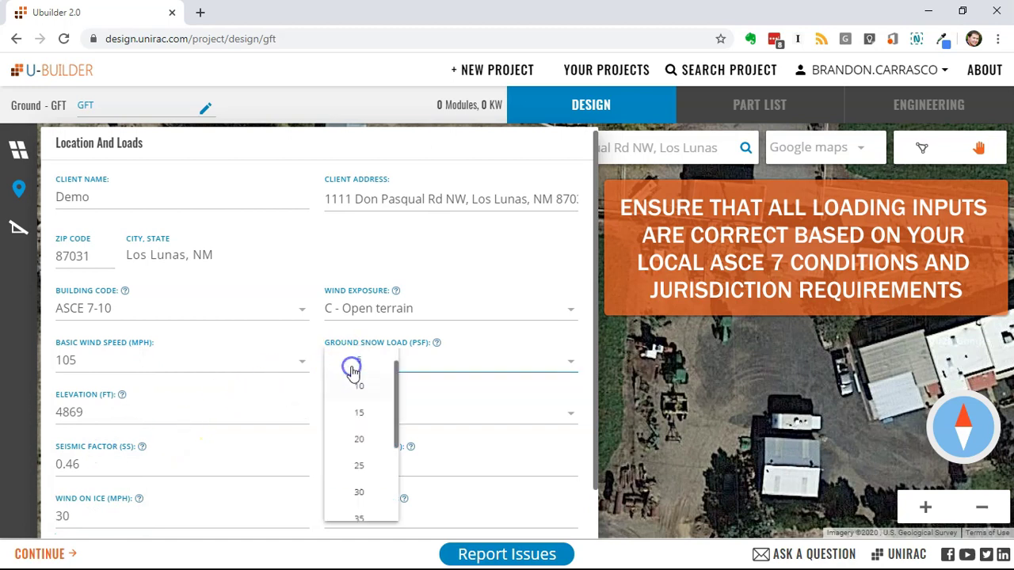
left_click(362, 449)
scroll(269, 404, "down", 1)
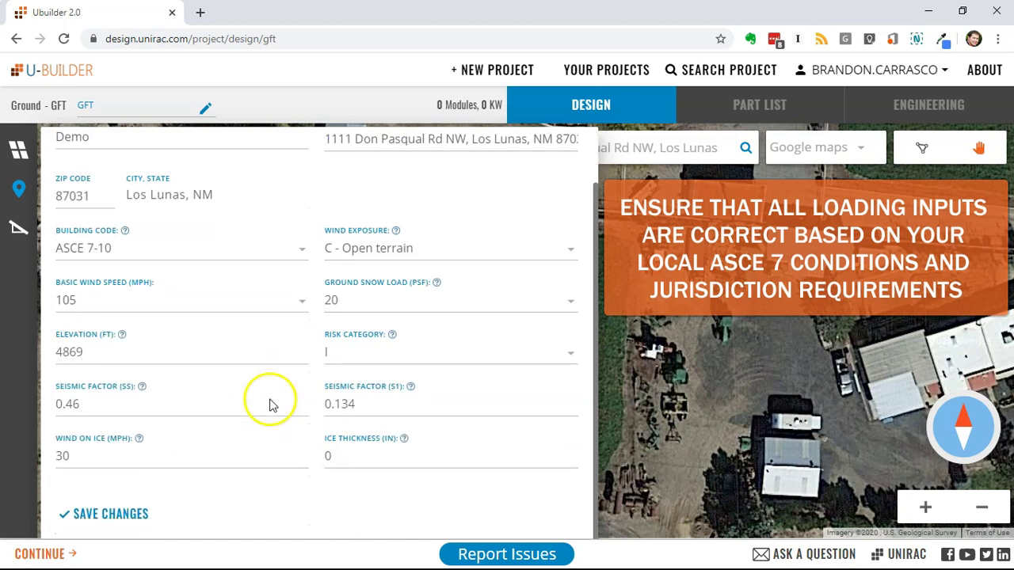
left_click(87, 452)
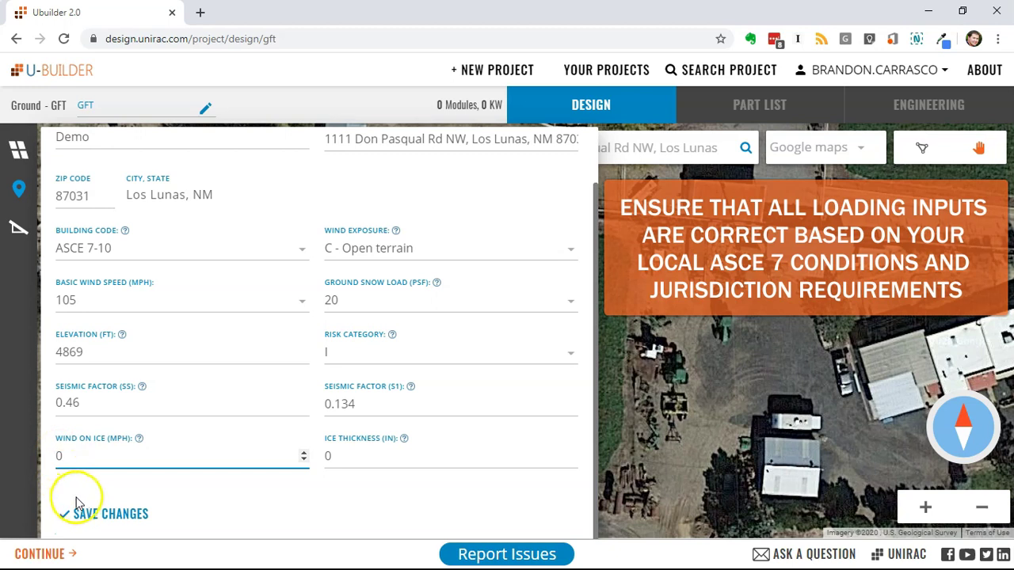
left_click(93, 514)
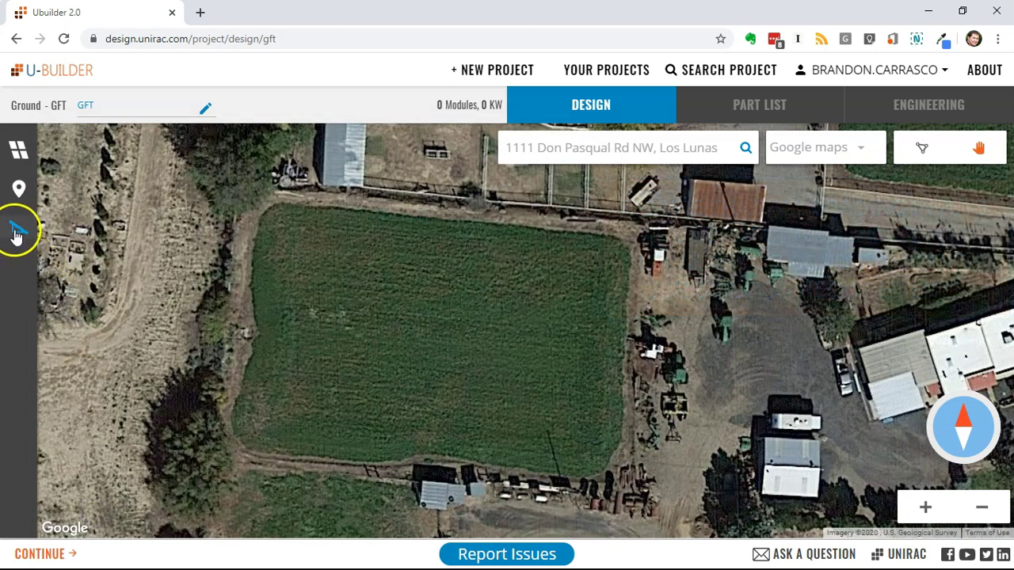
Set racking to 20° tilt, 4 rail arrangement and PRO CLAMPS.
left_click(16, 234)
left_click(80, 232)
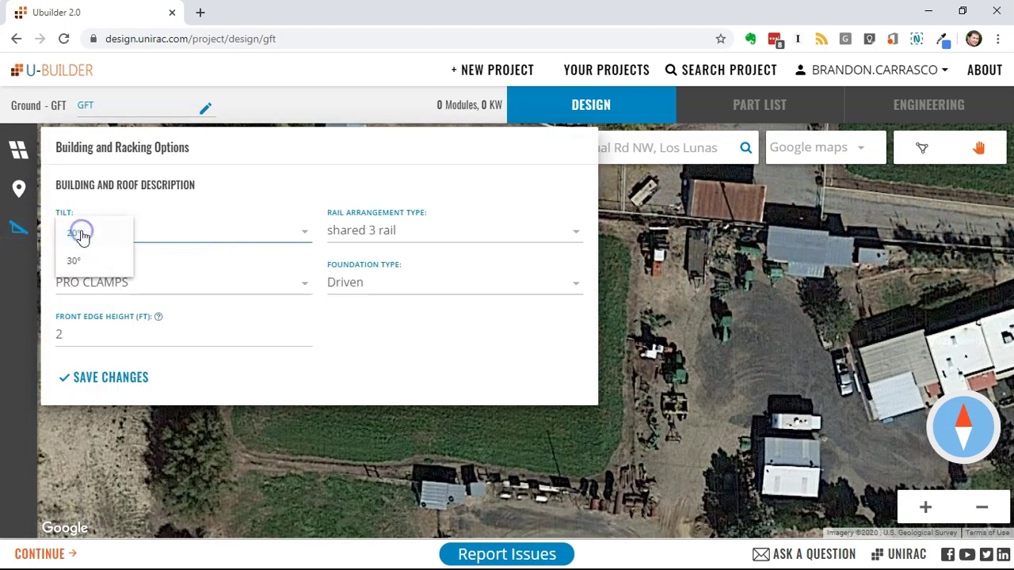
left_click(188, 240)
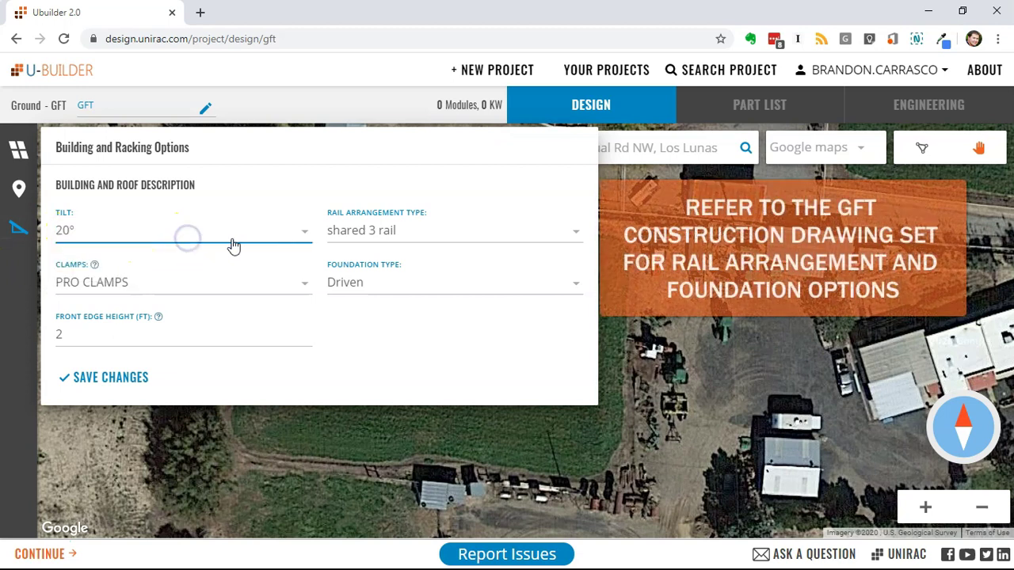
left_click(367, 238)
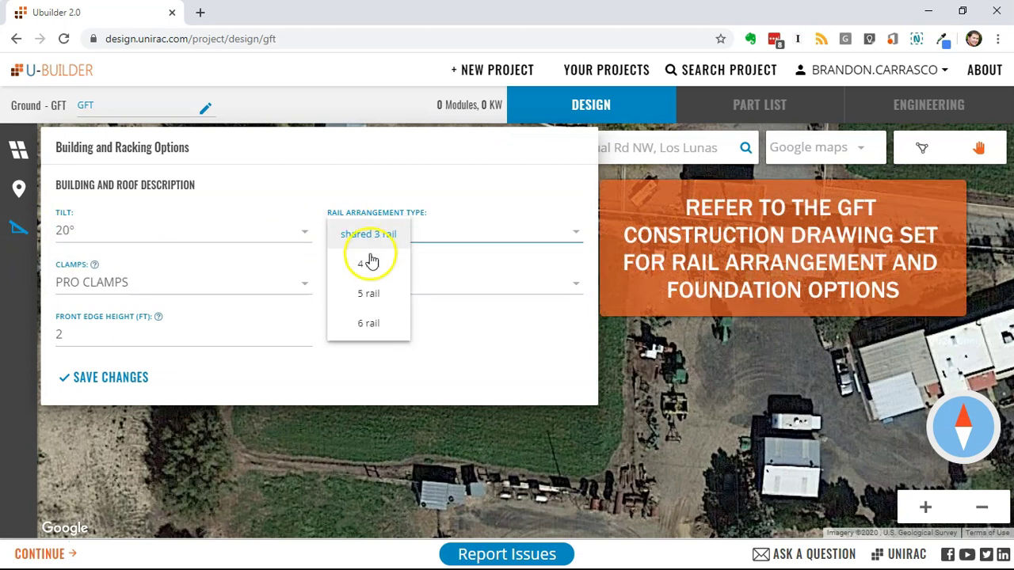
left_click(372, 266)
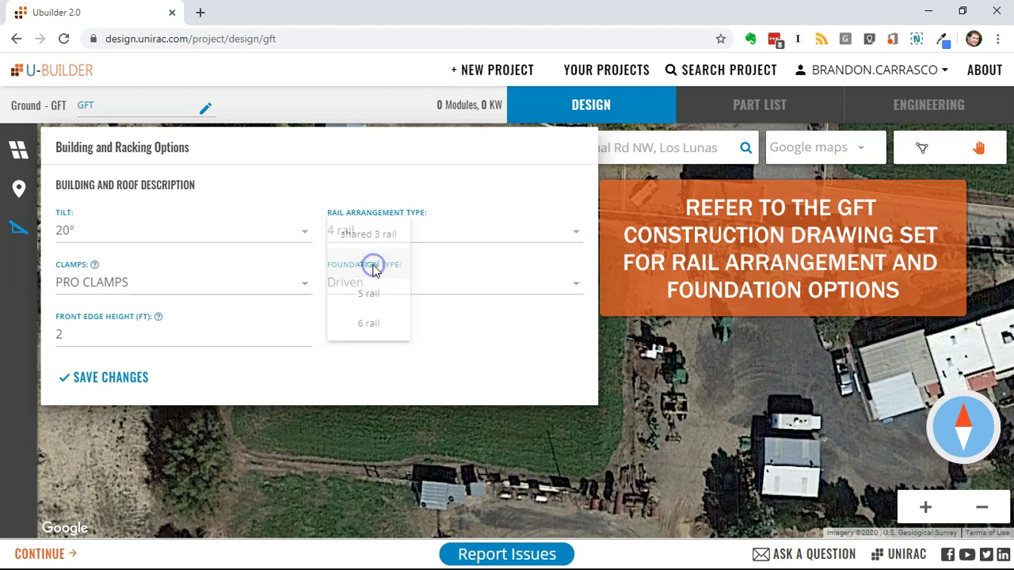
left_click(167, 286)
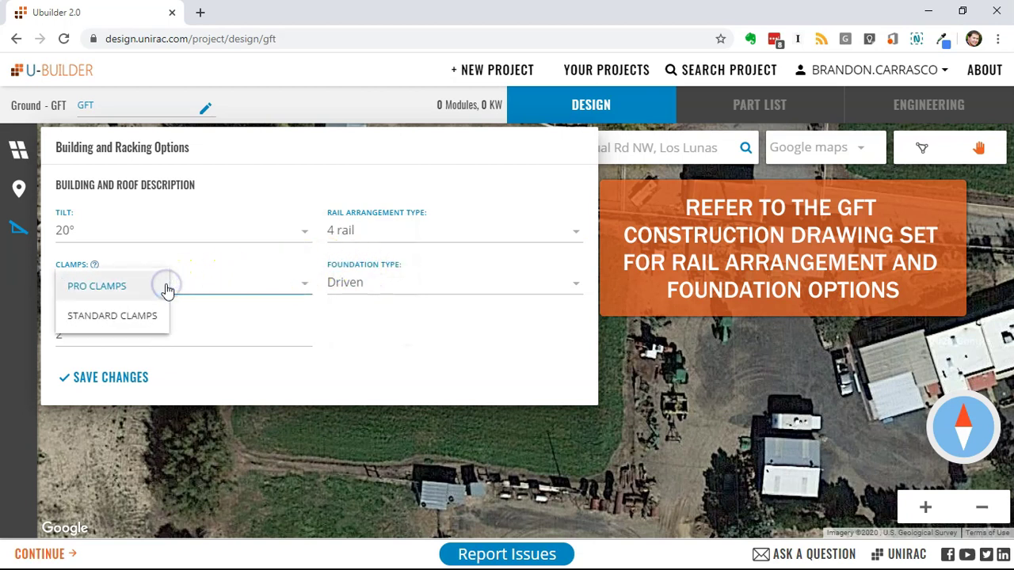
left_click(168, 286)
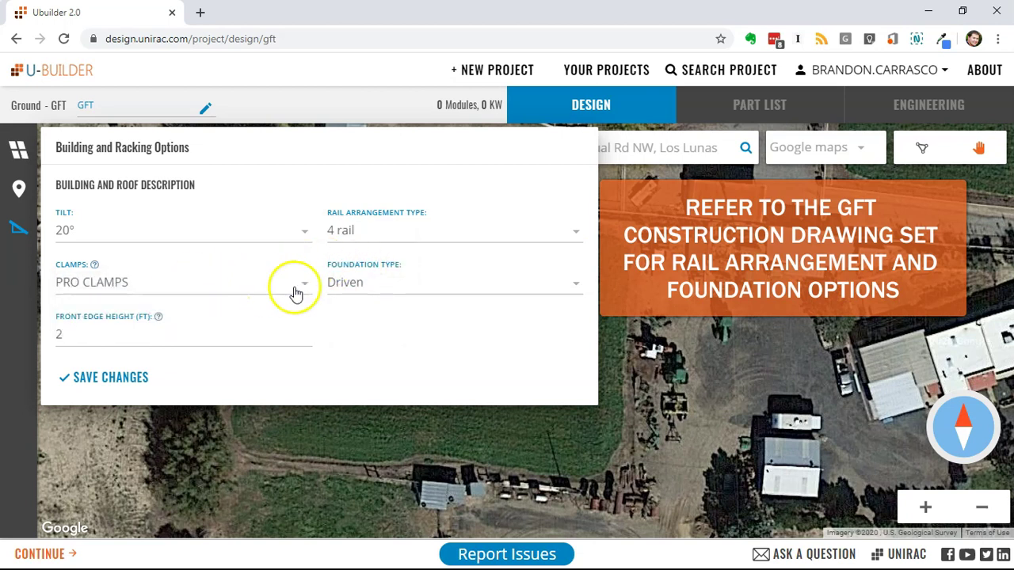
Settle on Driven foundations after trying cast-in-place at 1.5 ft, and save the racking options.
left_click(351, 288)
left_click(362, 327)
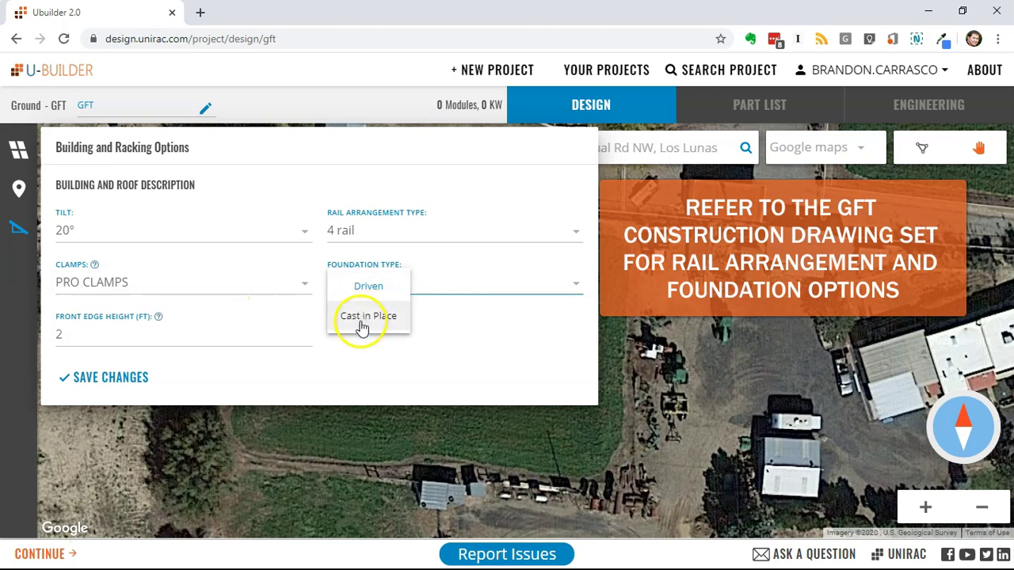
left_click(196, 341)
left_click(119, 339)
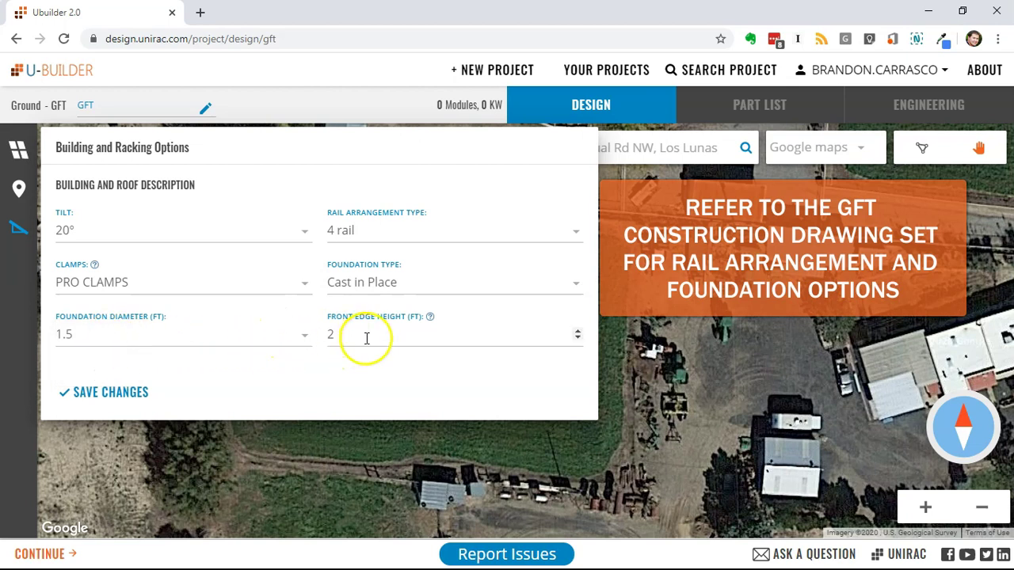
left_click(372, 286)
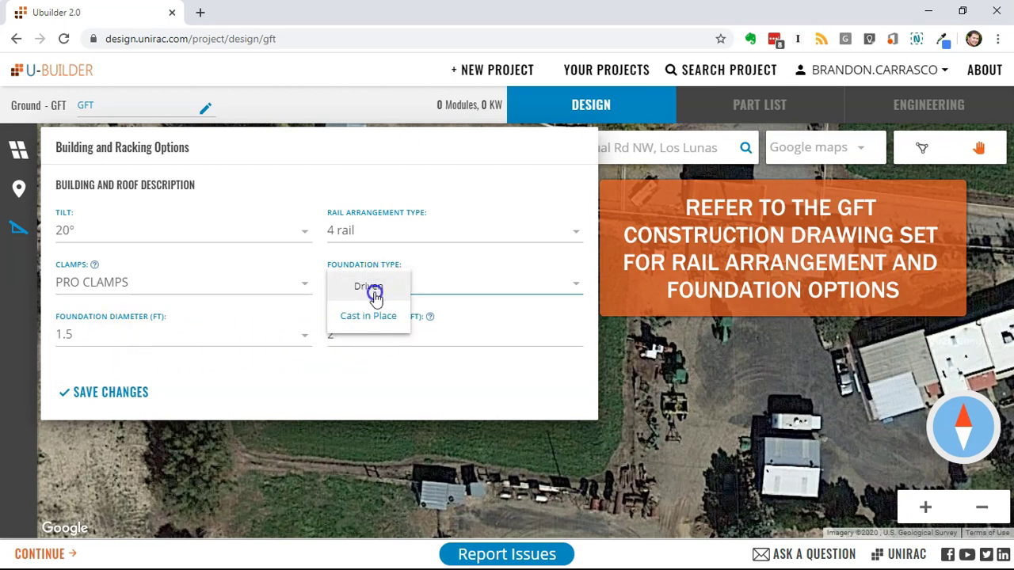
left_click(369, 288)
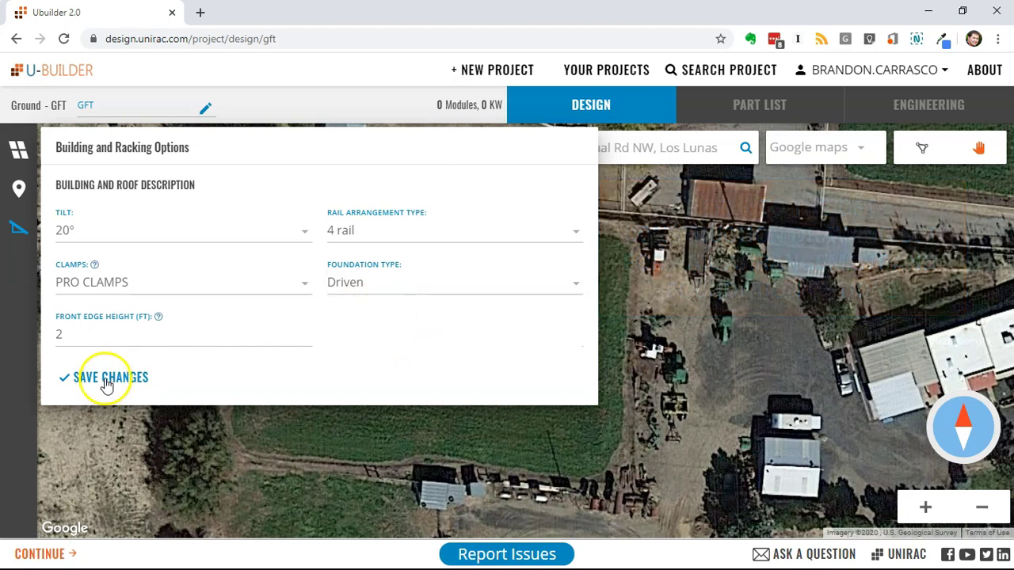
left_click(104, 378)
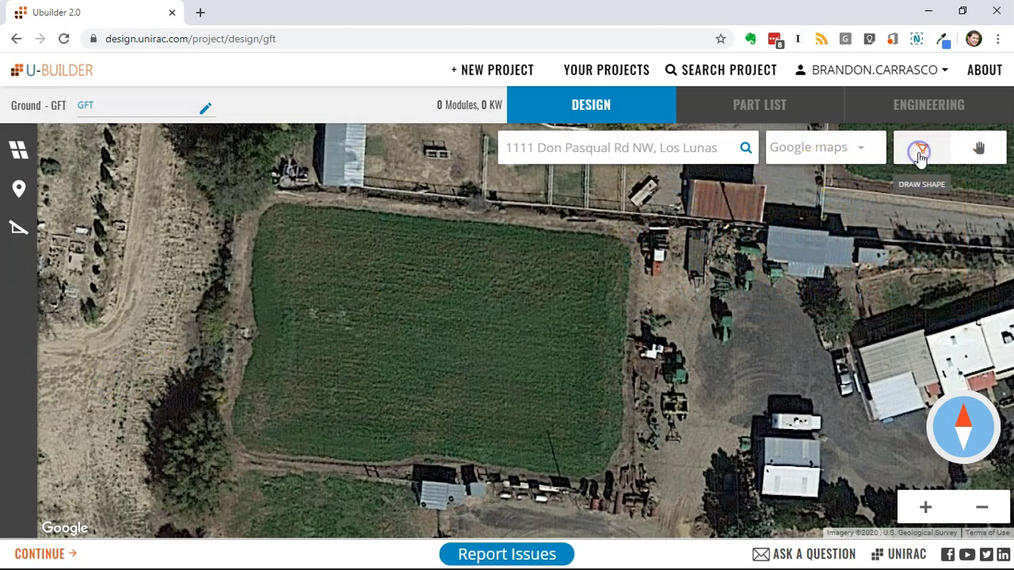
Outline Site Area 1 around the field with four corner points.
left_click(235, 436)
left_click(597, 476)
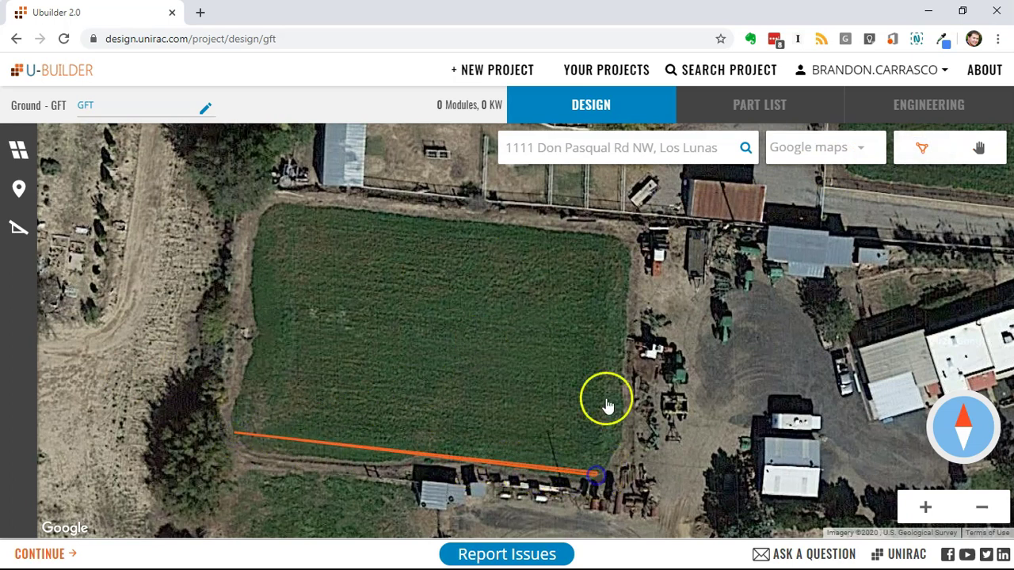
left_click(621, 246)
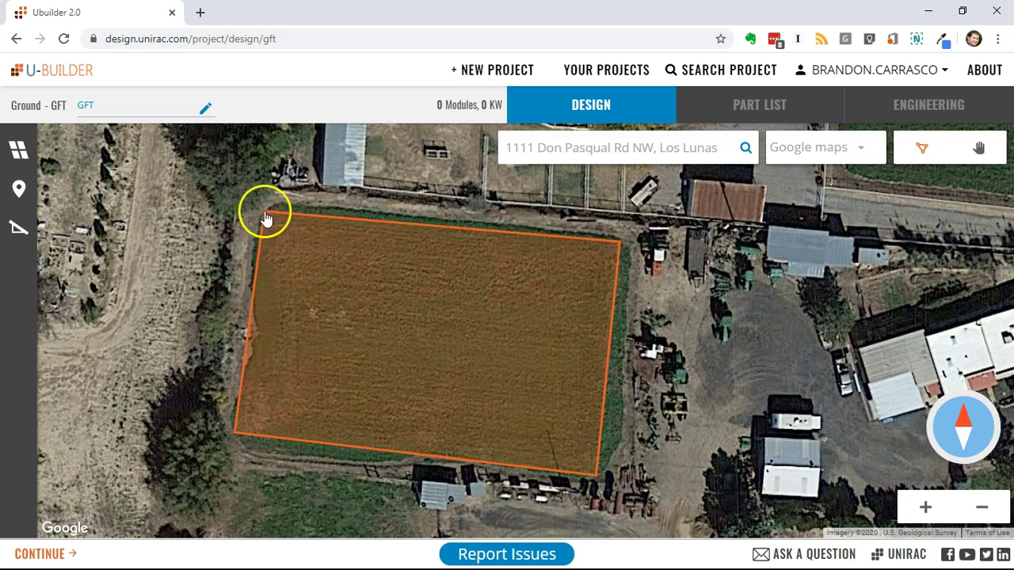
left_click(268, 216)
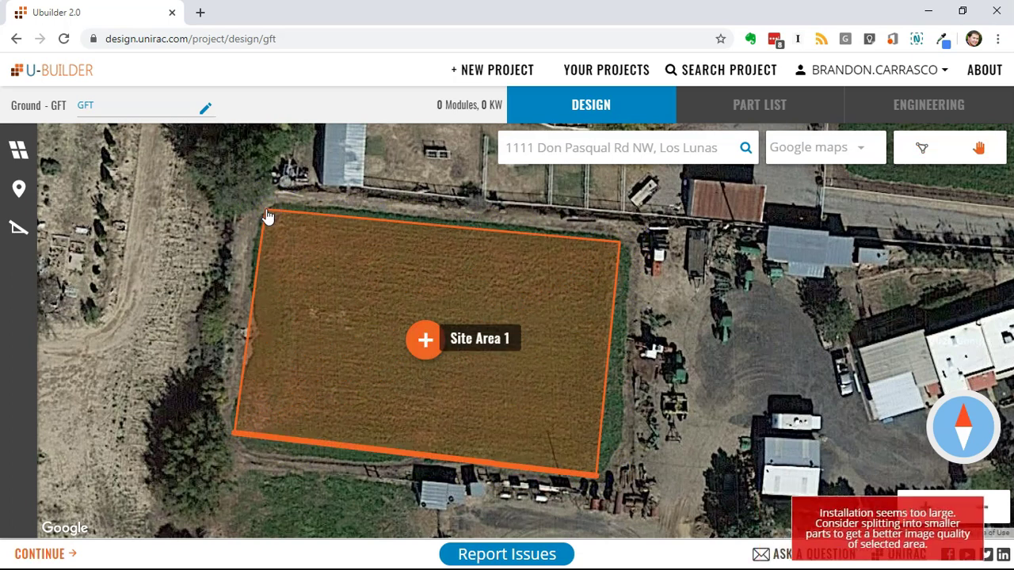
Nudge Site Area 1's bottom-left vertex slightly to the right.
mouse_move(493, 333)
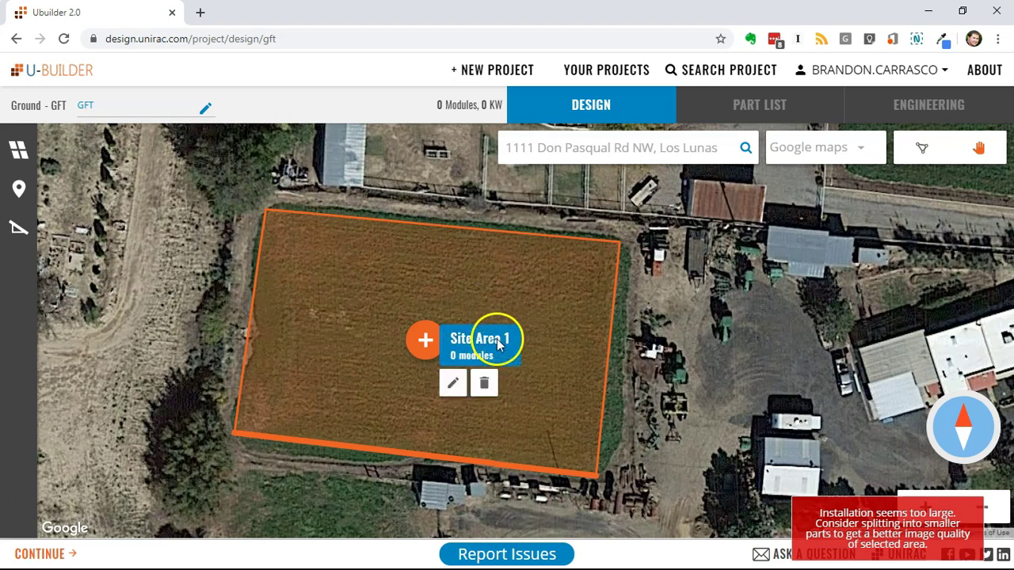
left_click(457, 391)
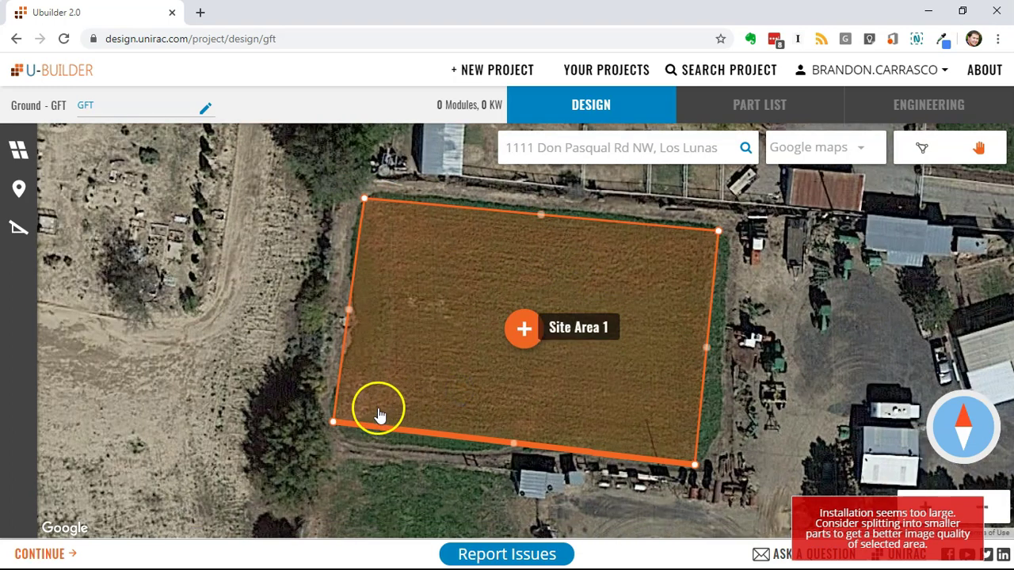
left_click_drag(333, 424, 337, 425)
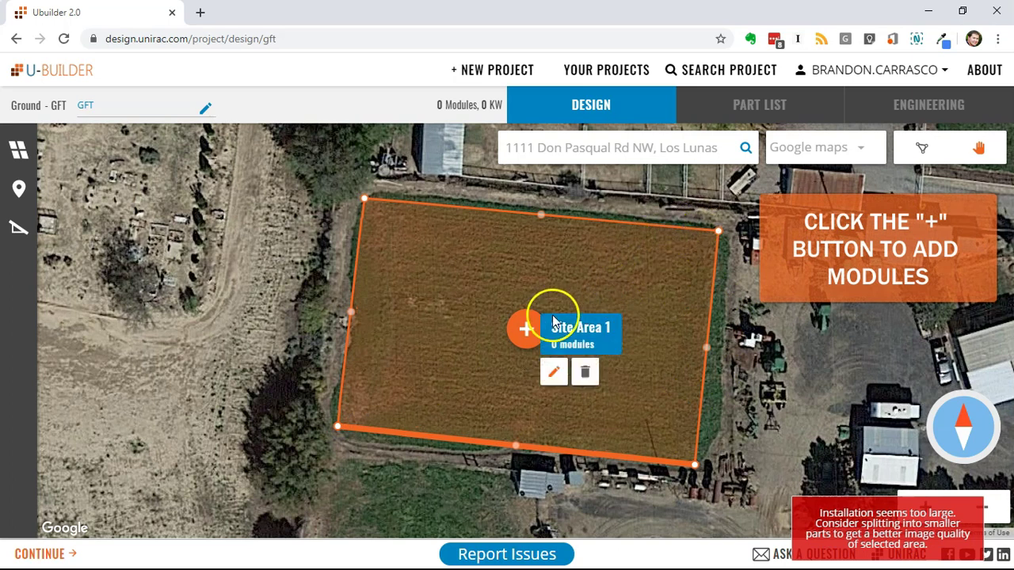
Set table length to 2 x 30 and place seven tables on the area's left side, 420 modules.
left_click(525, 332)
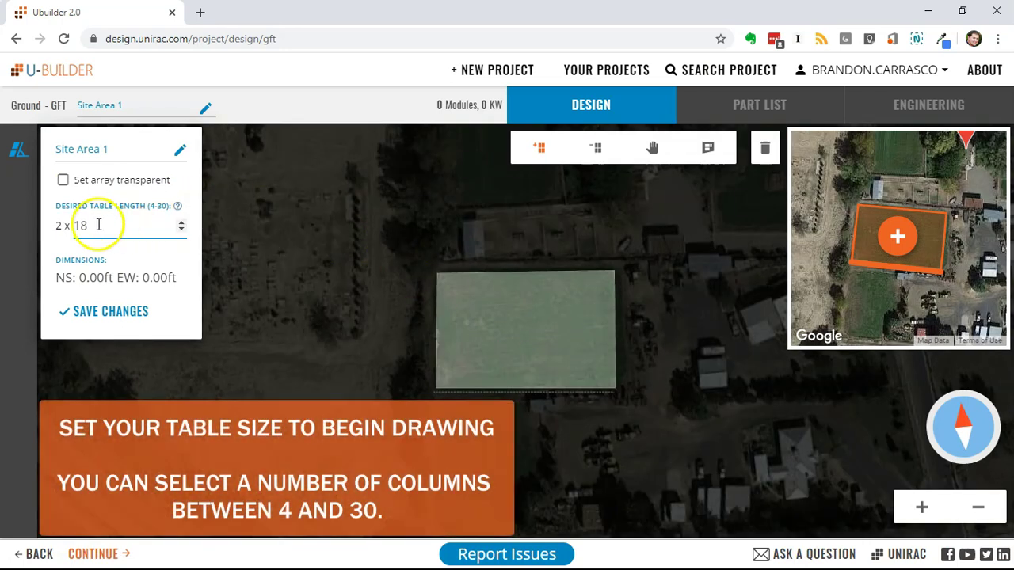
type("30")
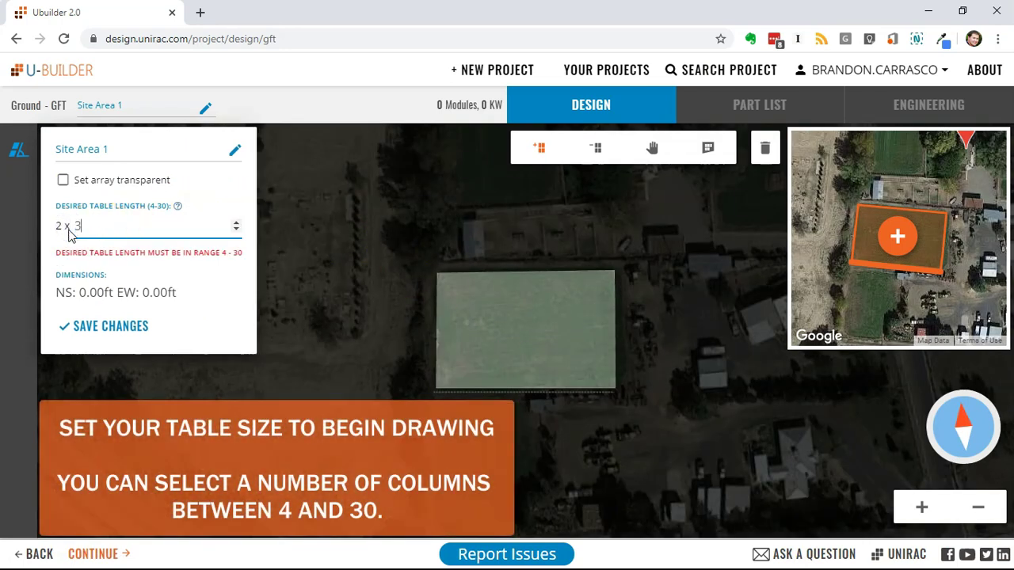
left_click(83, 311)
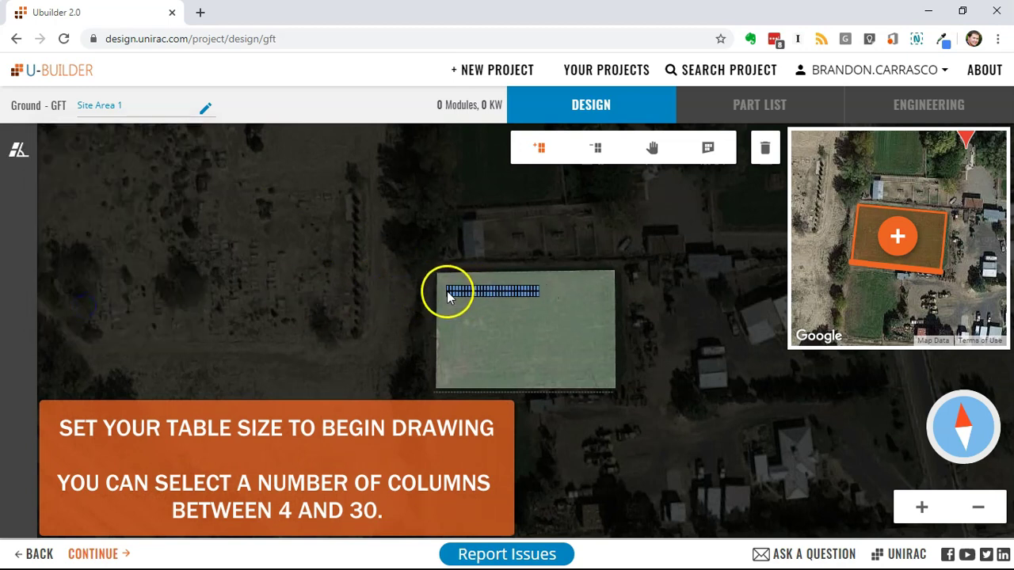
left_click_drag(444, 290, 514, 374)
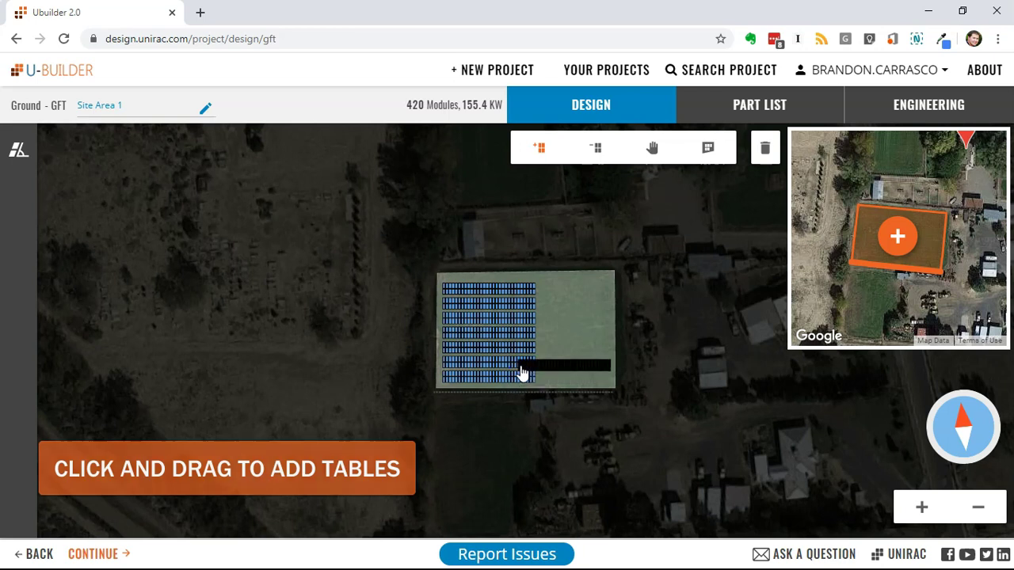
scroll(519, 371, "up", 2)
scroll(521, 373, "up", 2)
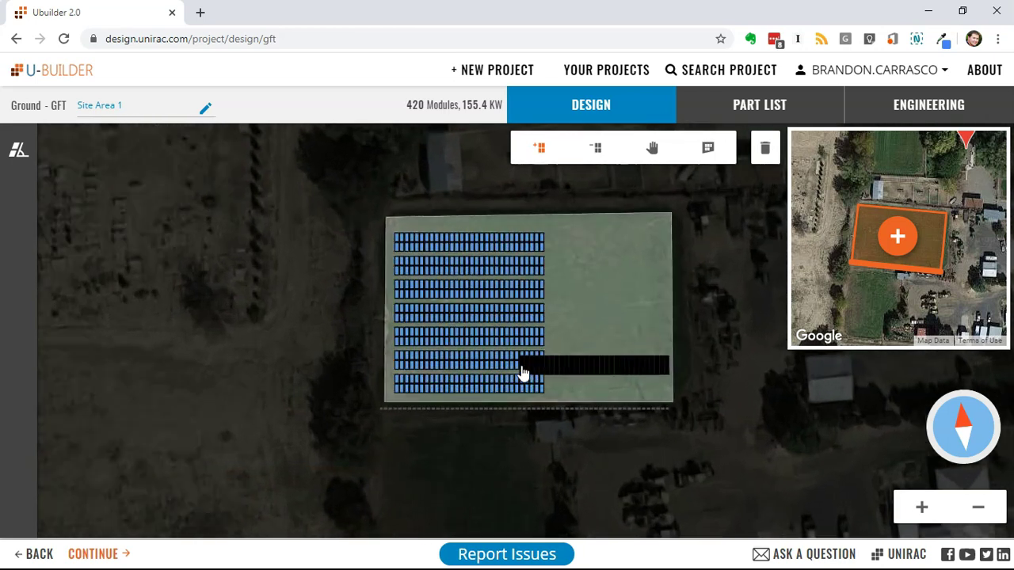
Change table length to 15 and place 2 x 15 tables on the right, reaching 630 modules.
left_click(19, 152)
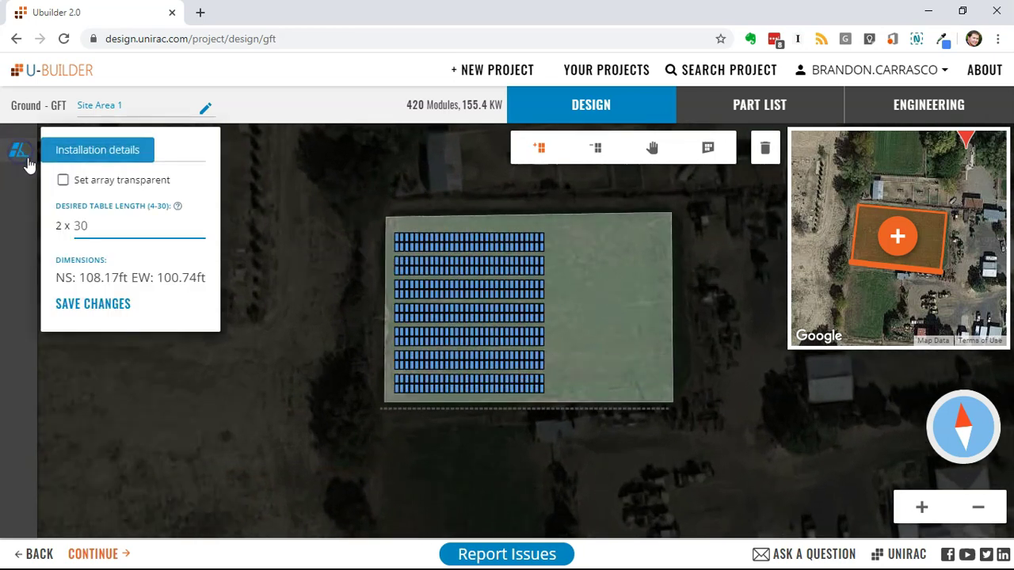
left_click(102, 226)
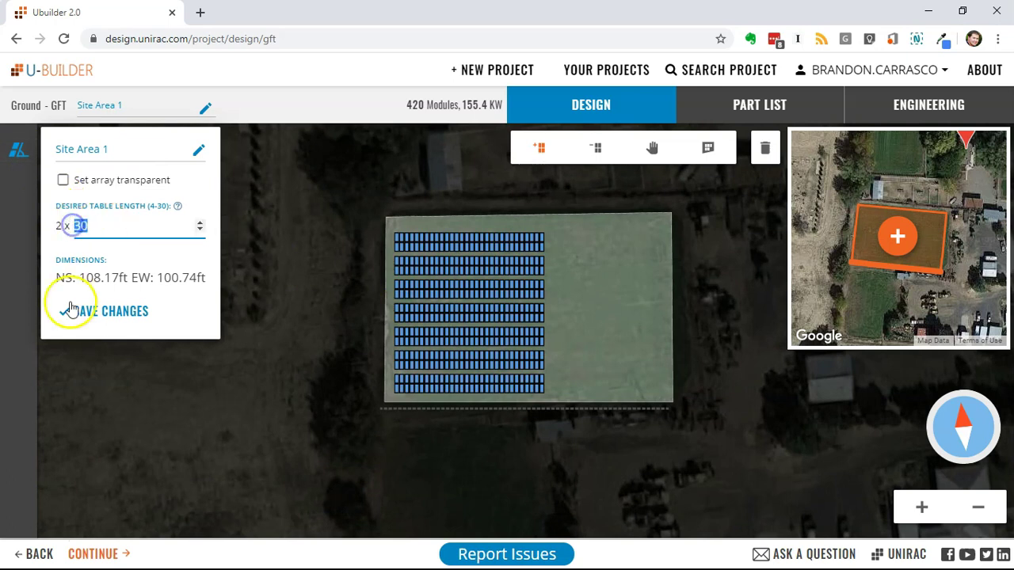
type("15")
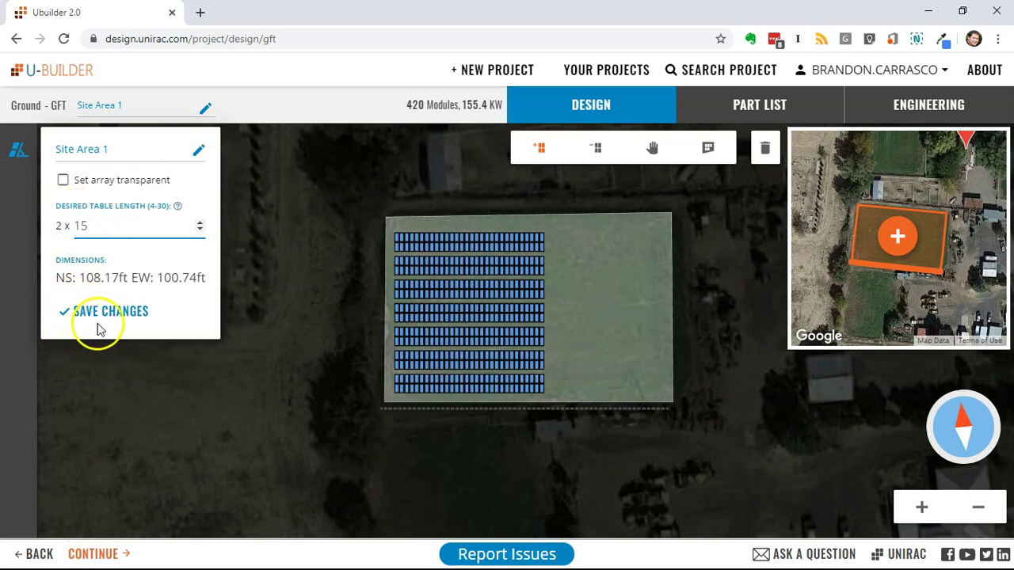
left_click_drag(598, 295, 648, 386)
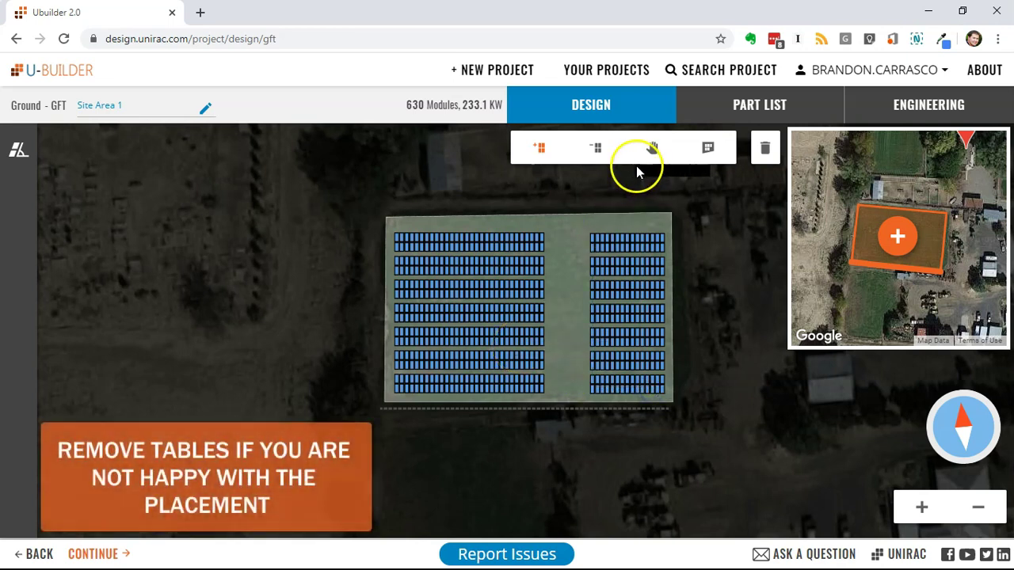
Remove the right-hand 2 x 15 block, re-place it flush beside the main array, and return to the map.
left_click(597, 151)
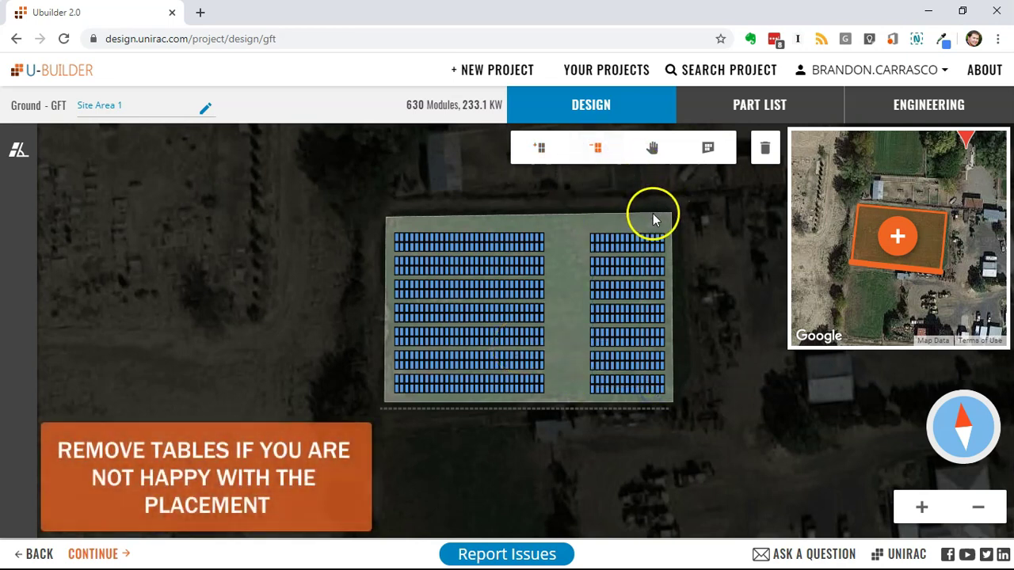
left_click_drag(651, 235, 593, 399)
left_click(540, 149)
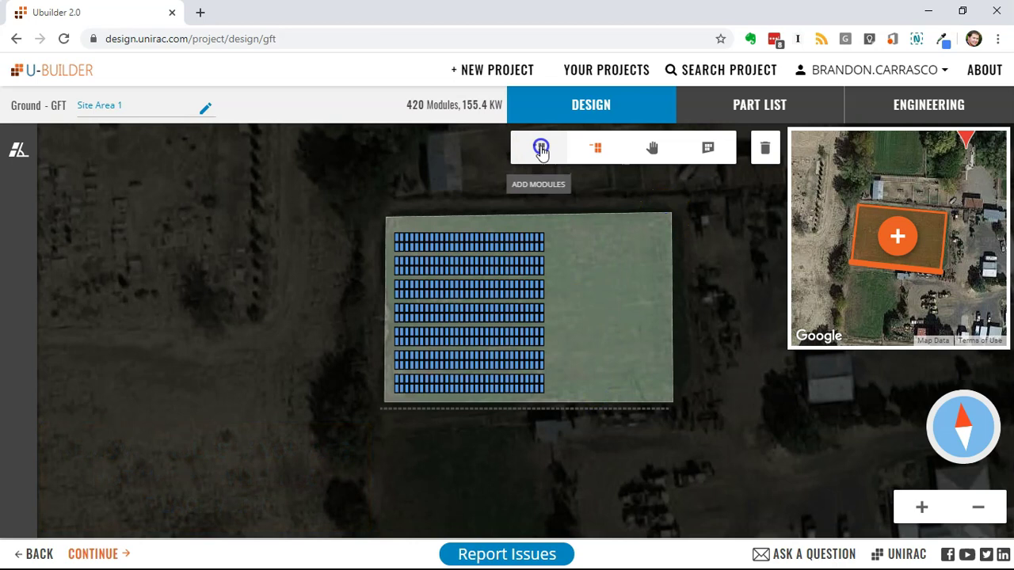
left_click_drag(549, 243, 622, 394)
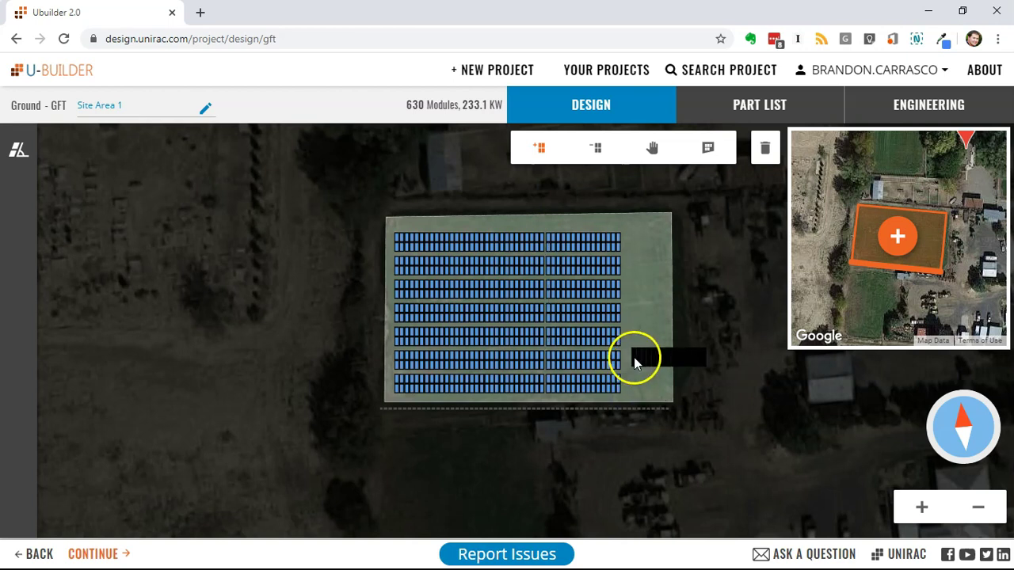
left_click(808, 214)
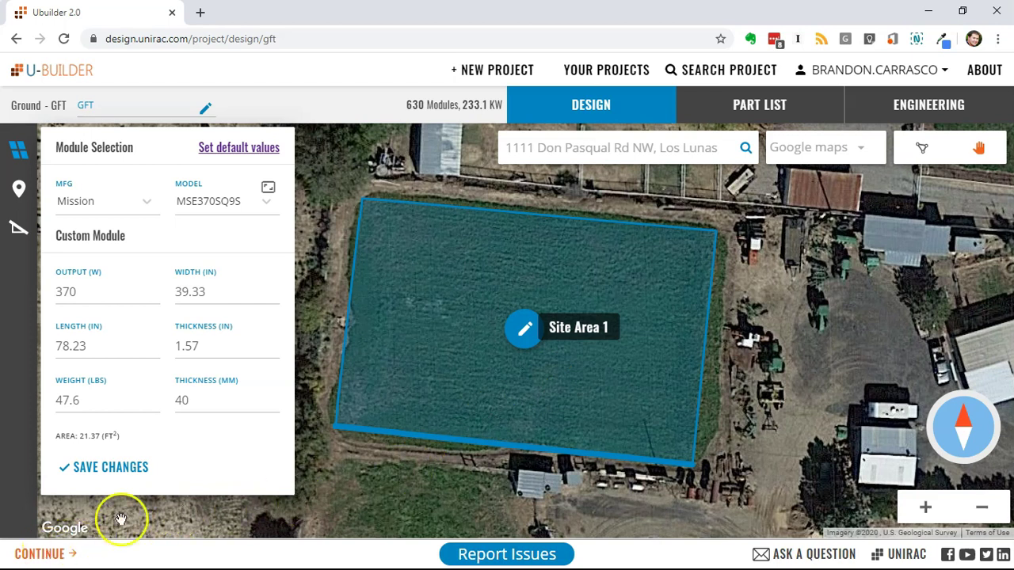
Open the part list, scroll through its accessory options, and continue to the Bill of Materials.
left_click(784, 105)
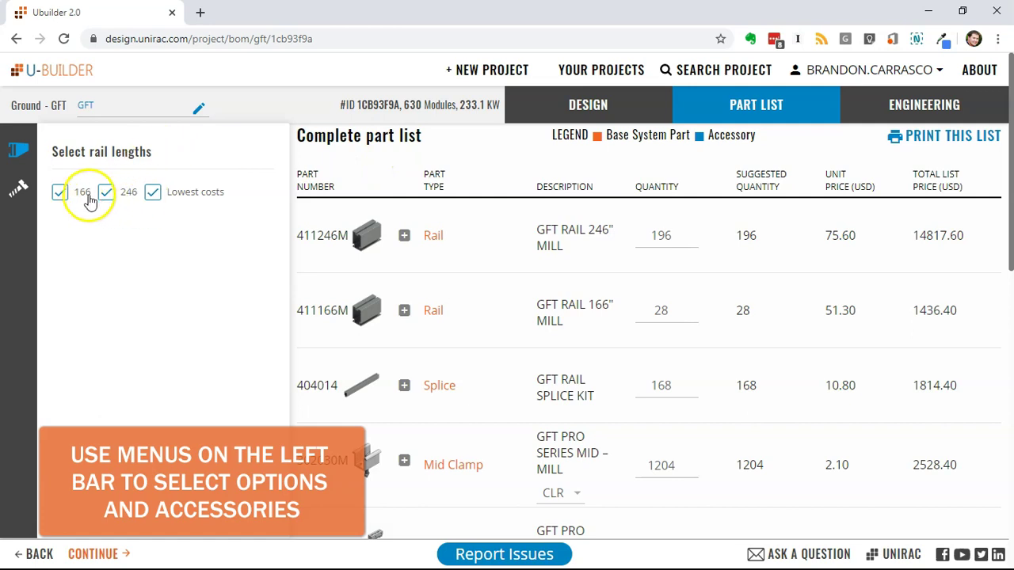
left_click(16, 196)
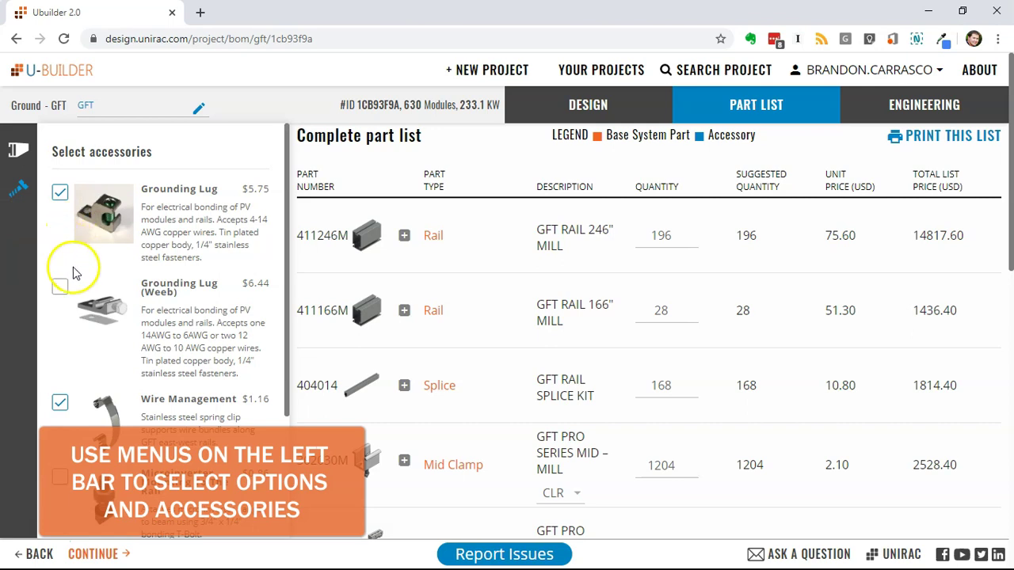
scroll(99, 329, "down", 1)
scroll(99, 329, "down", 2)
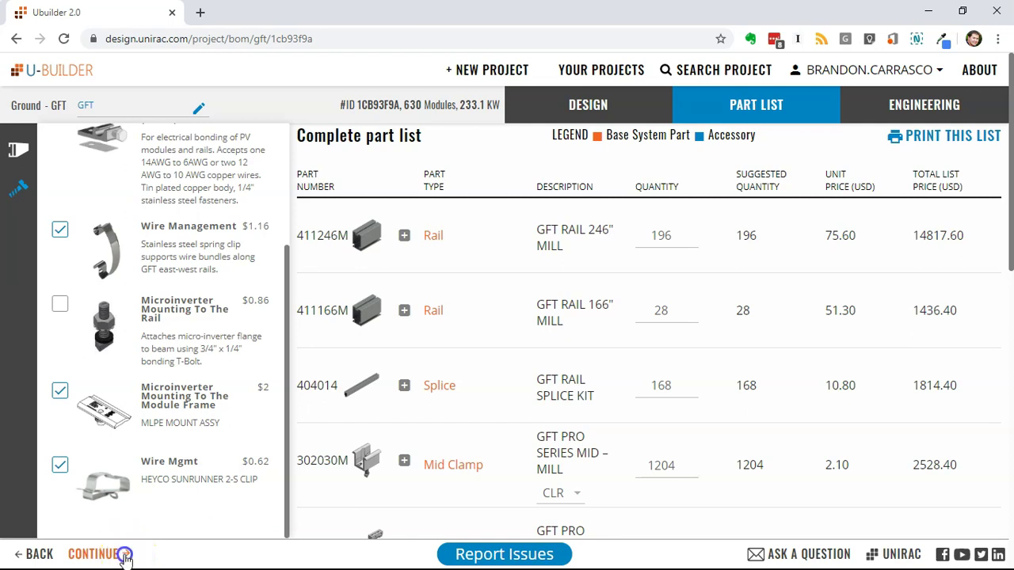
left_click(126, 558)
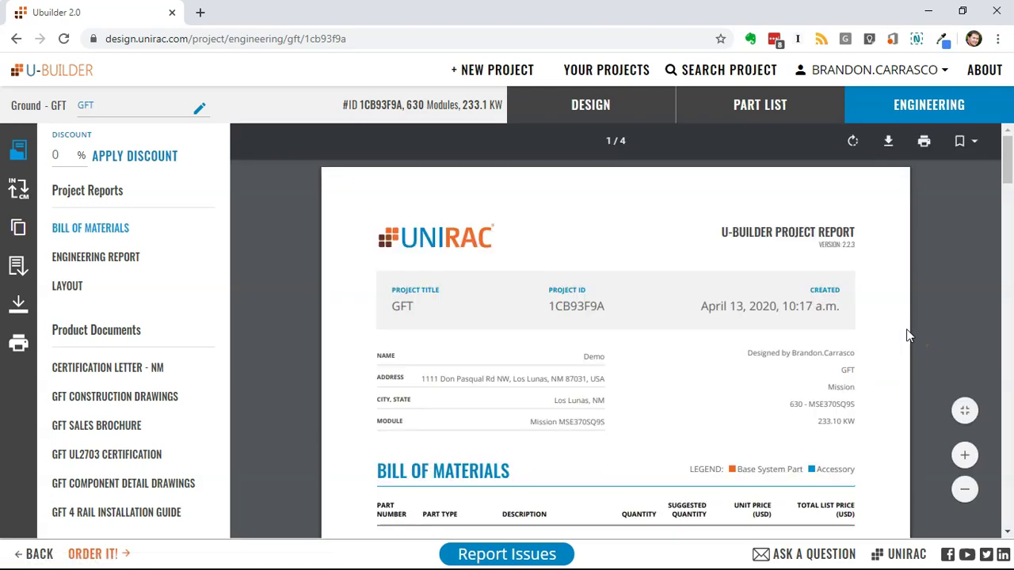
Generate the Engineering Report, scroll through its loads and rail layout, then open the Layout report.
scroll(906, 329, "down", 4)
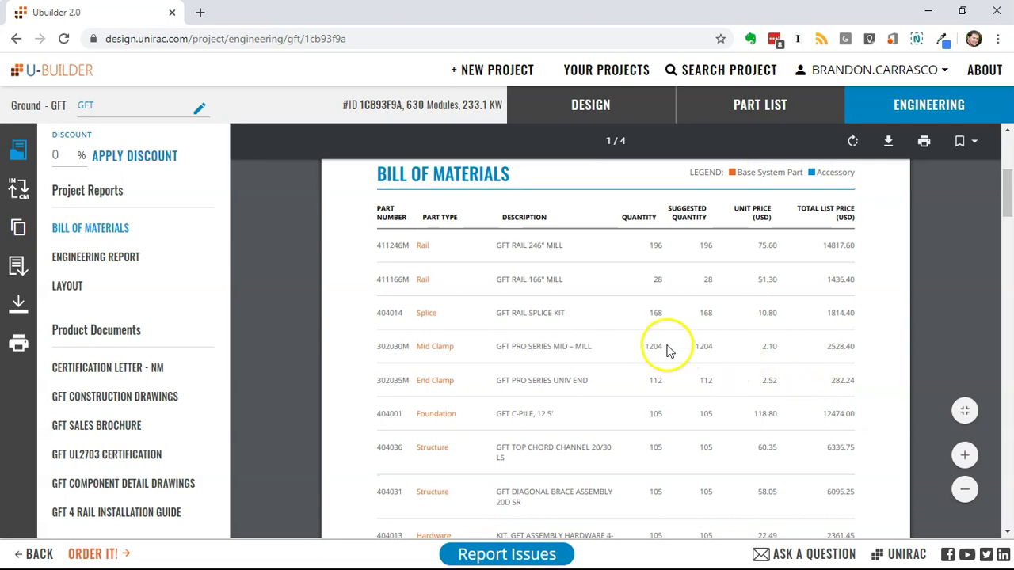
left_click(119, 261)
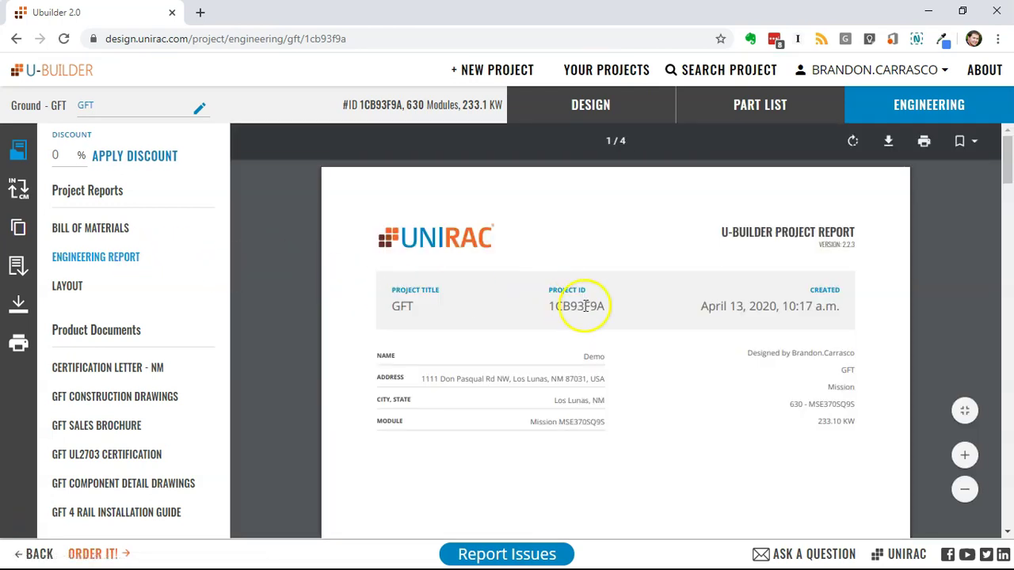
scroll(695, 367, "down", 8)
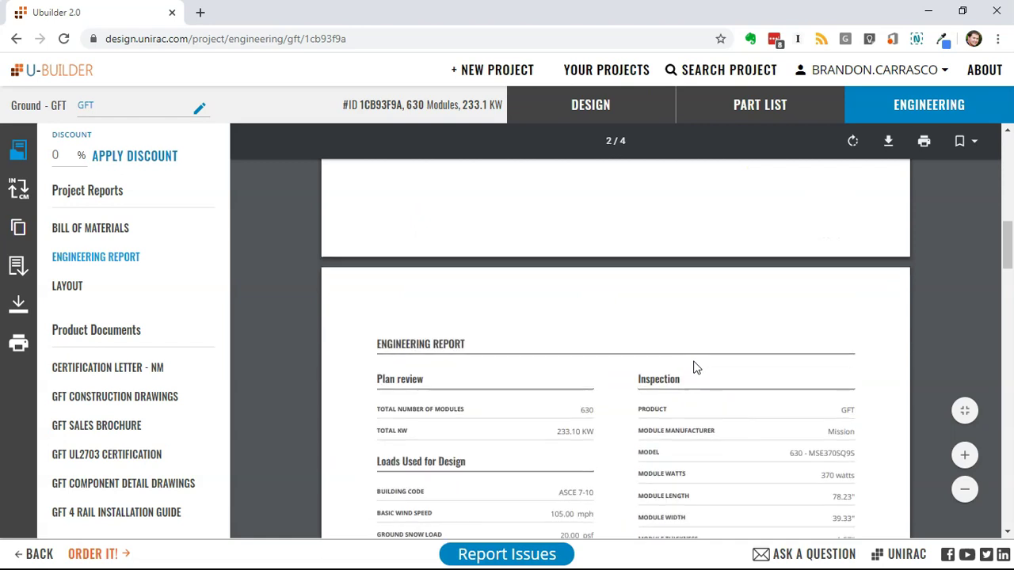
scroll(693, 364, "down", 2)
scroll(689, 358, "down", 3)
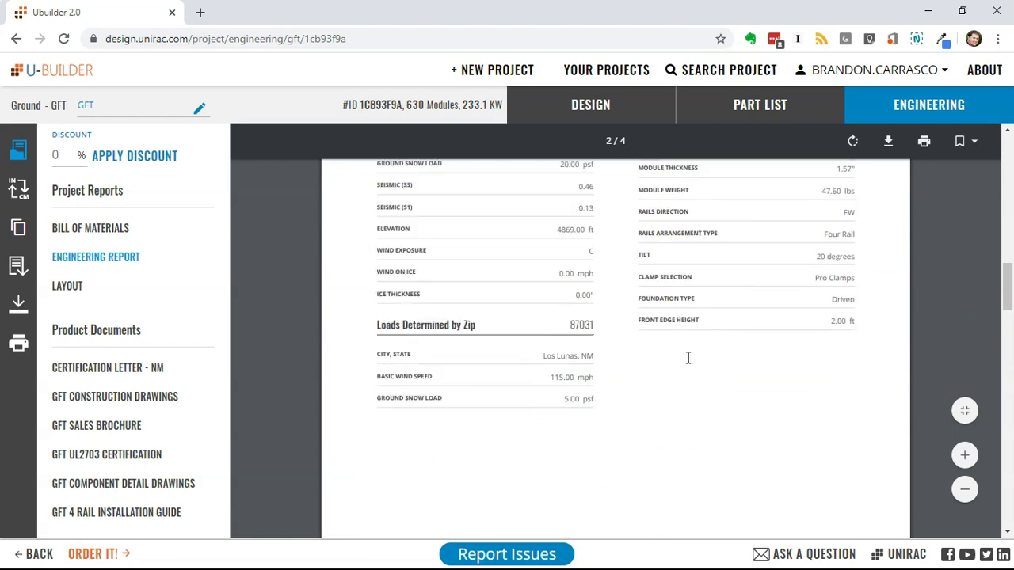
scroll(688, 358, "down", 8)
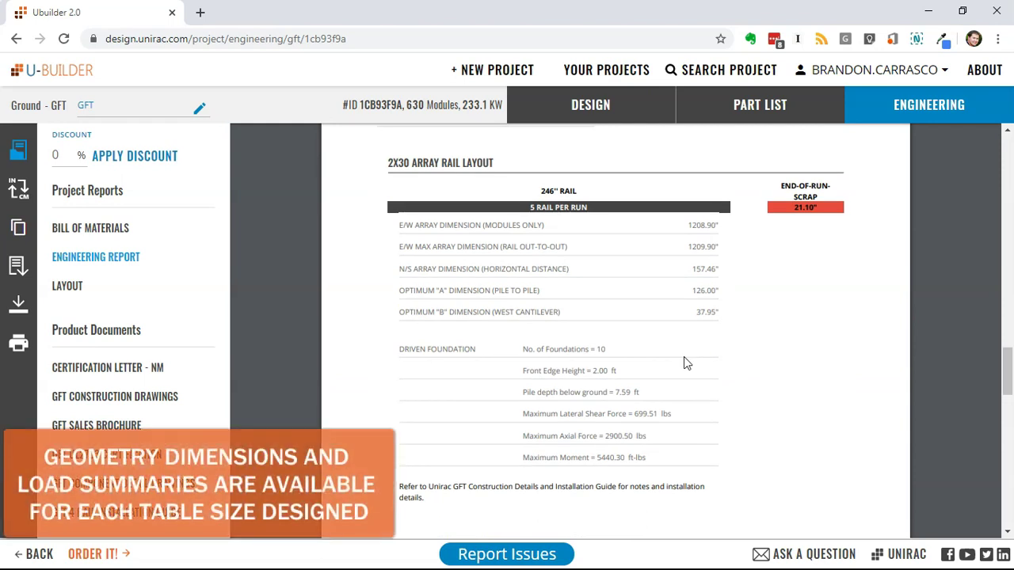
left_click(63, 287)
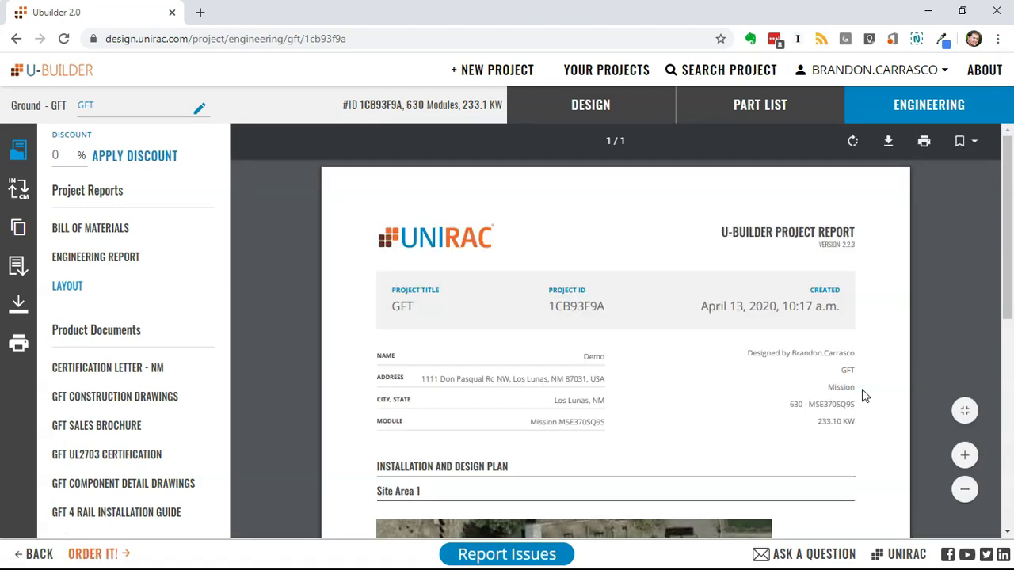
Scroll to the Site Area 1 aerial image, then open the GFT Construction Drawings PDF (GFT_CDS_3.30.2020.pdf).
scroll(864, 396, "down", 4)
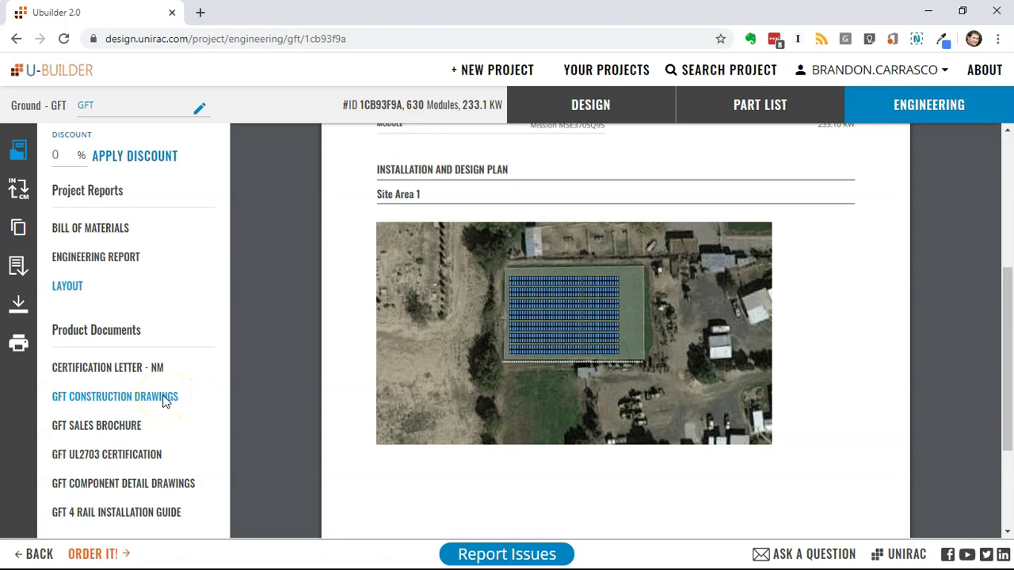
left_click(164, 399)
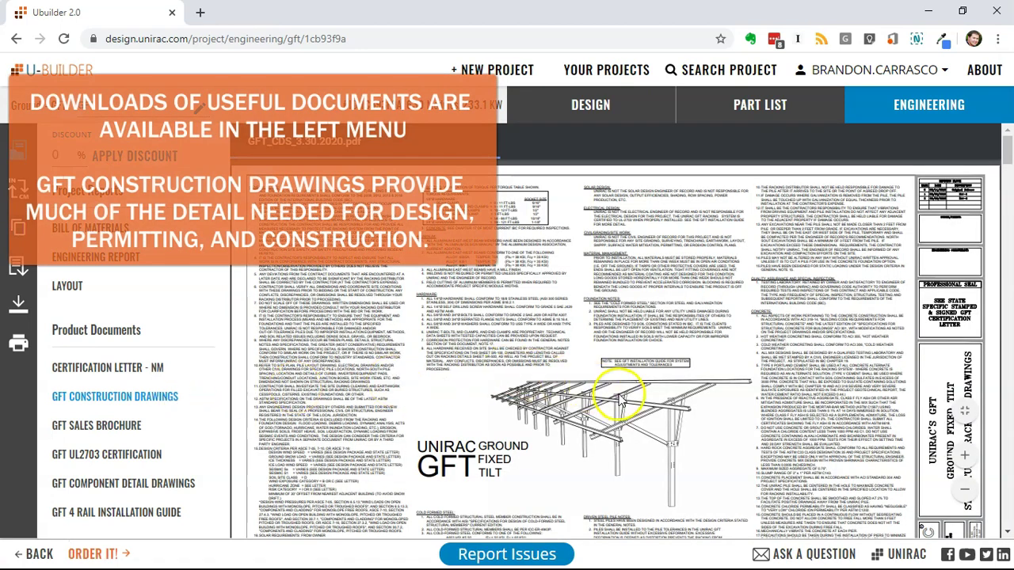
scroll(618, 396, "down", 5)
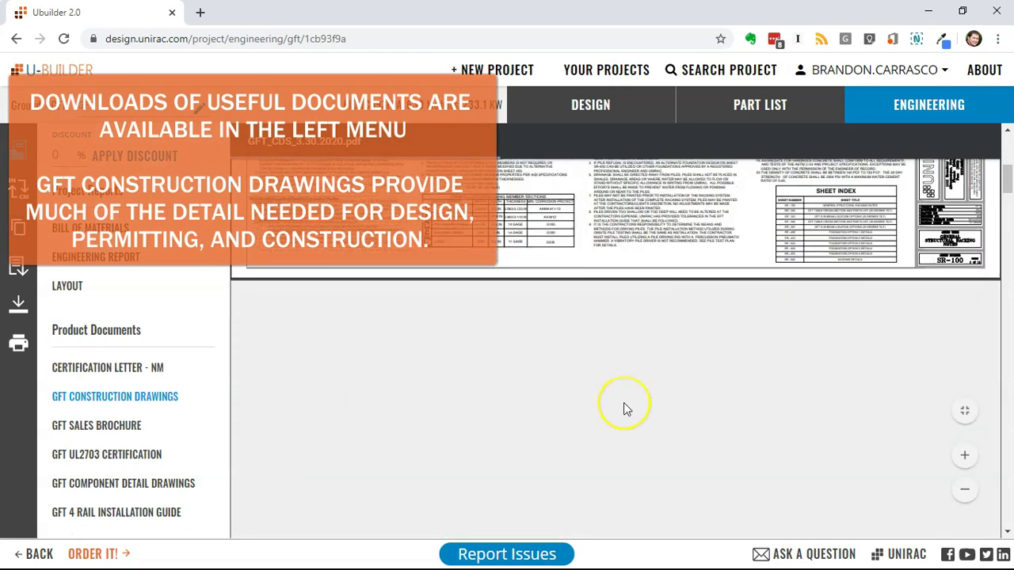
scroll(624, 408, "down", 1)
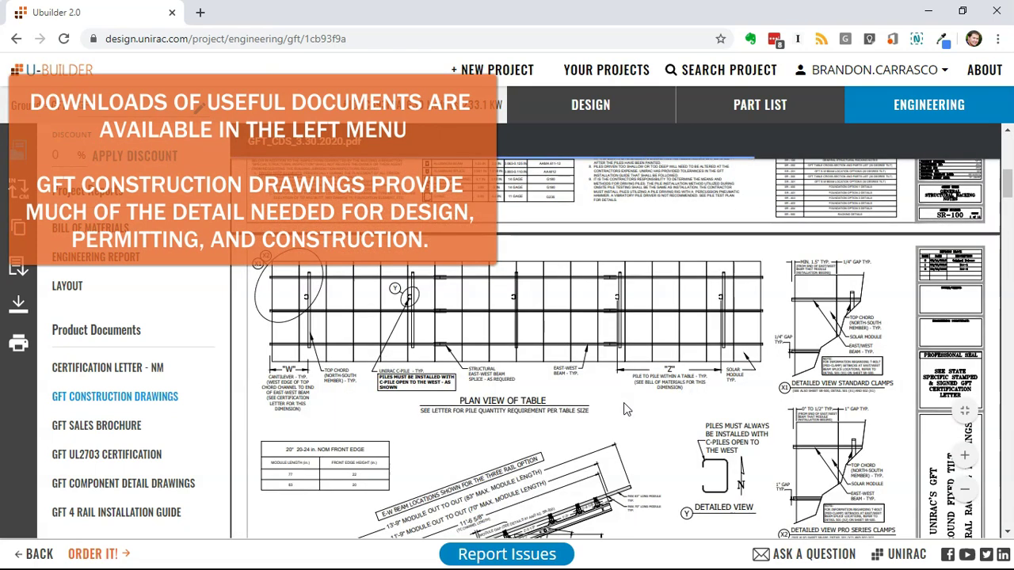
scroll(624, 409, "down", 3)
scroll(624, 411, "down", 3)
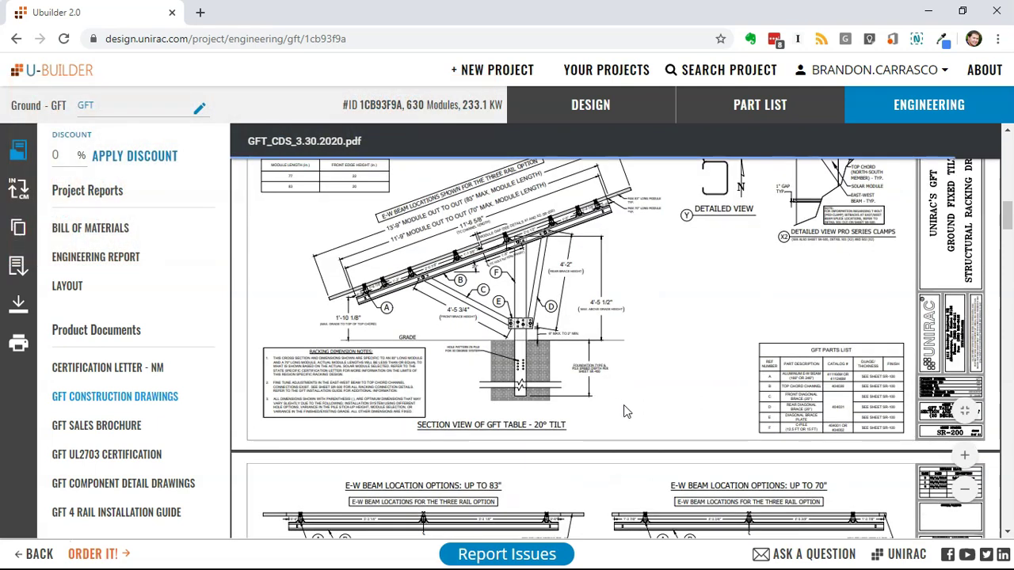